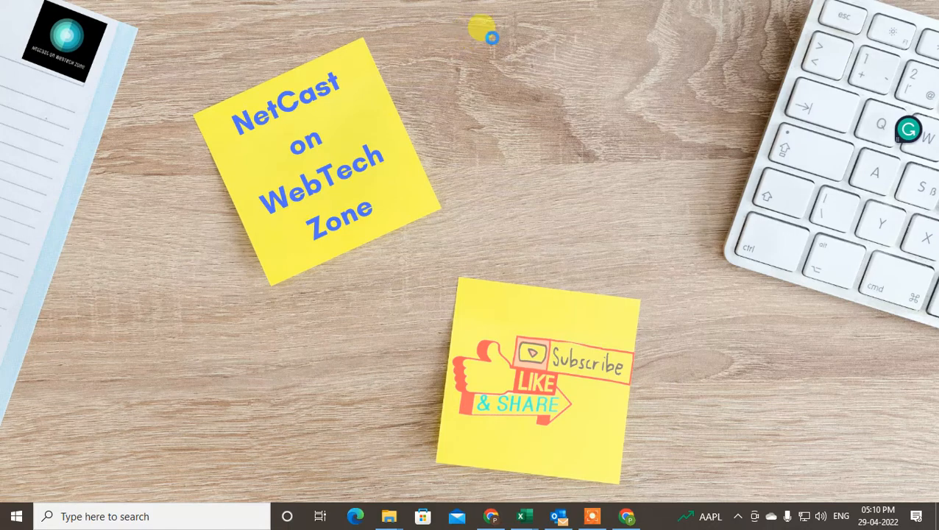
right_click(478, 43)
mouse_move(587, 52)
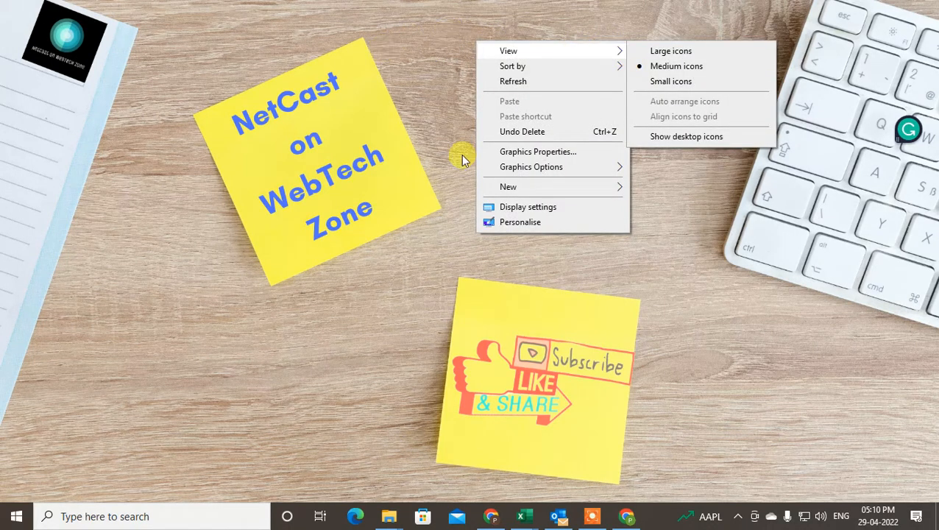
click(505, 81)
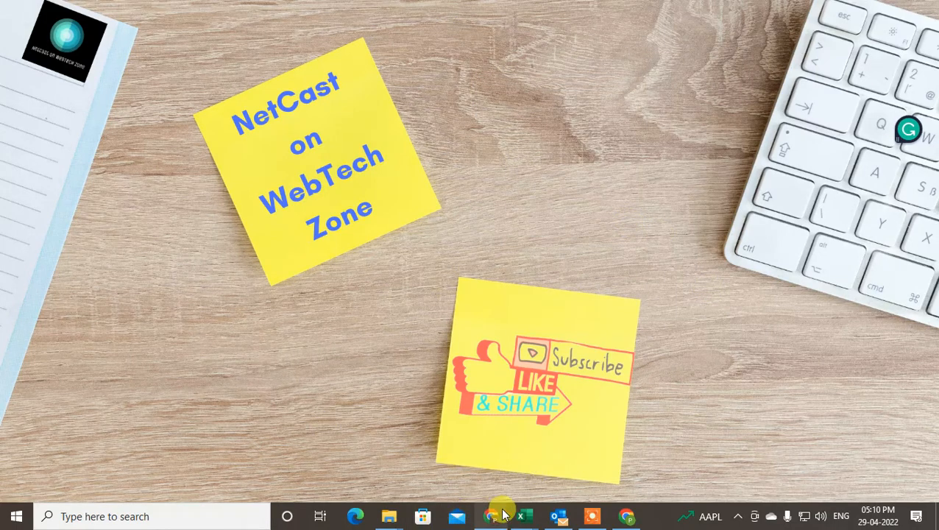
Switch to the email merge workbook in Excel and examine its Name, Bill amount, Due Date and Email id columns
mouse_move(503, 511)
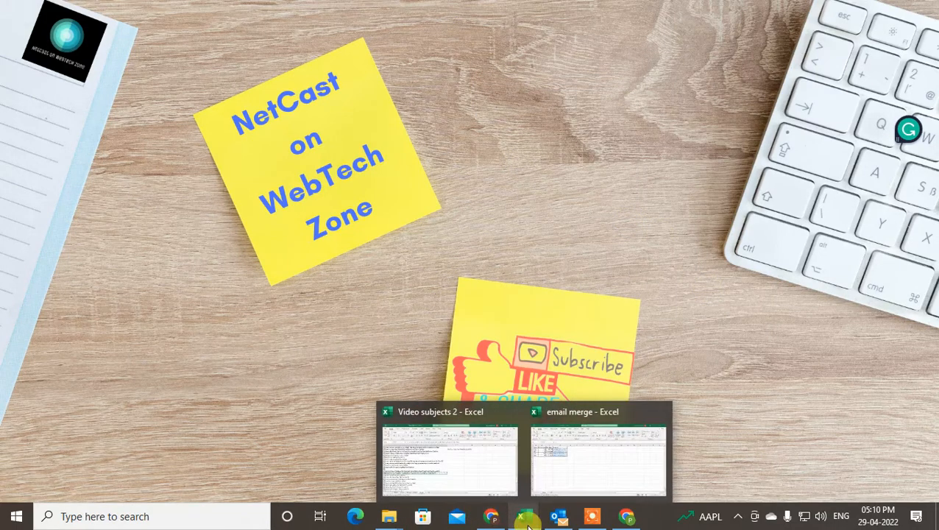
click(571, 471)
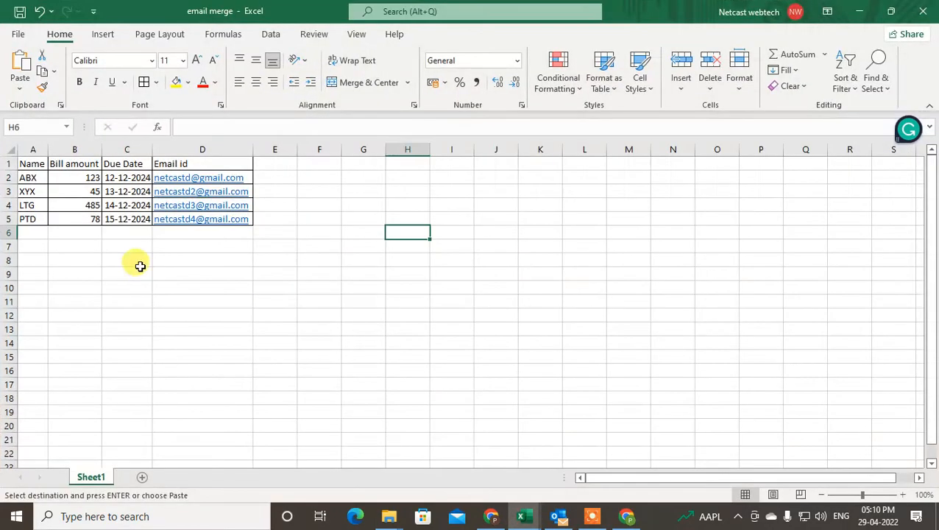
click(132, 262)
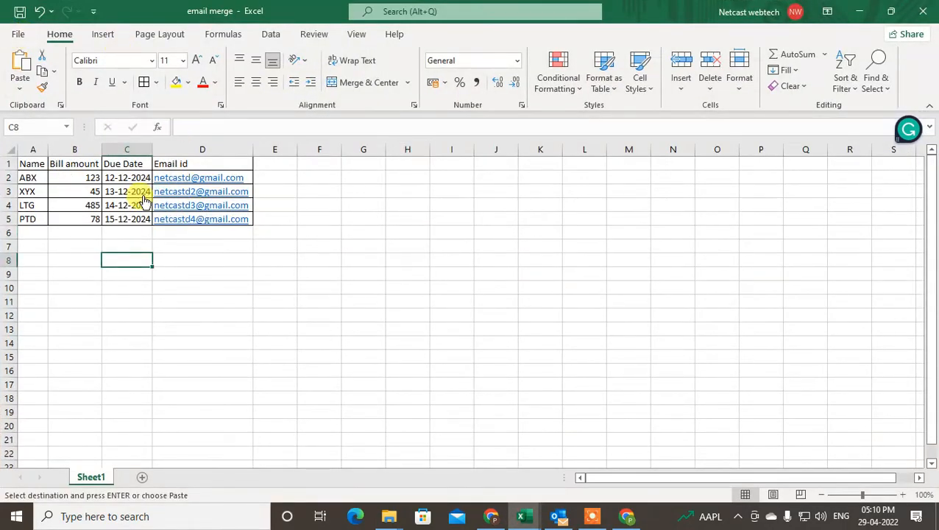
click(37, 189)
click(30, 162)
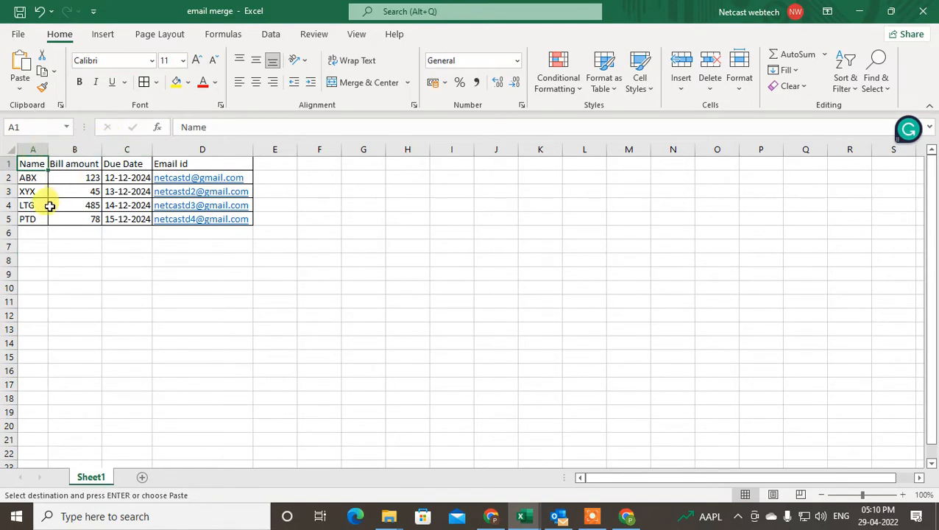
click(125, 256)
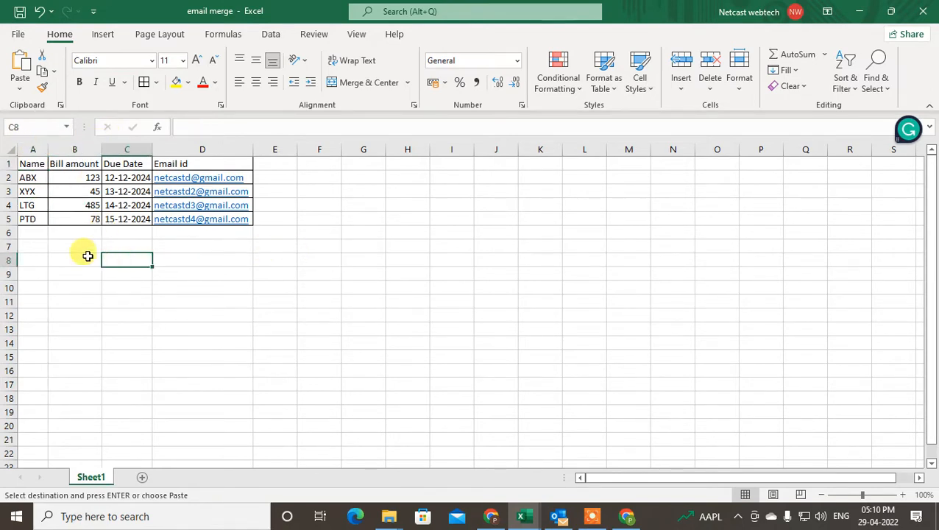
click(31, 178)
click(25, 163)
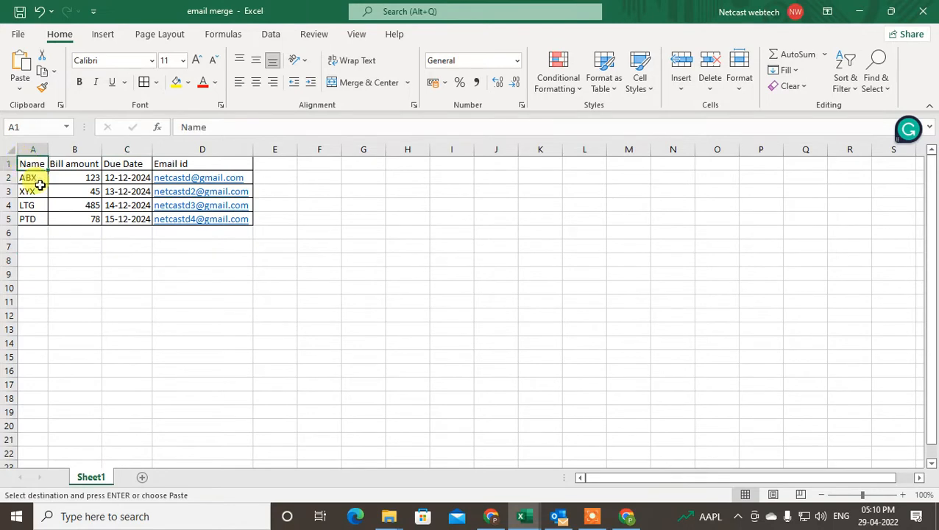
click(73, 162)
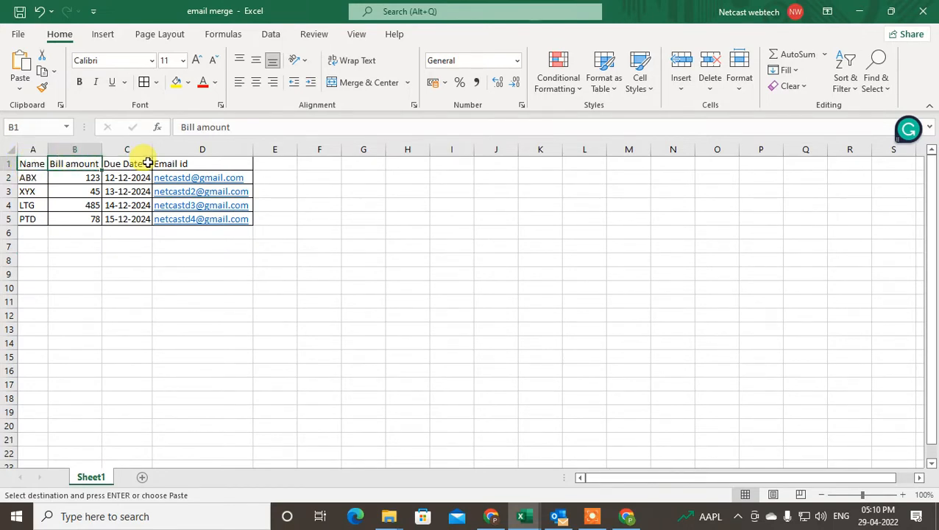
click(146, 162)
click(183, 162)
drag(186, 162, 190, 221)
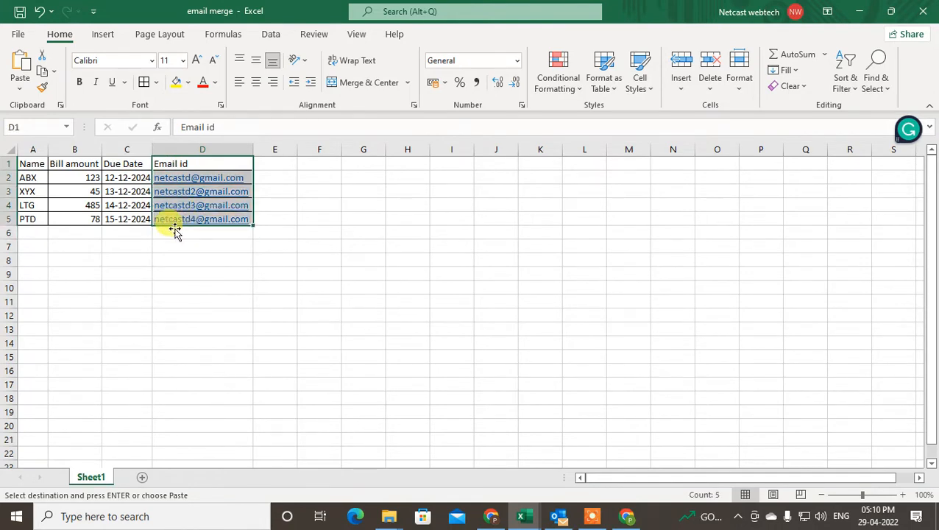
click(119, 224)
drag(111, 163, 117, 219)
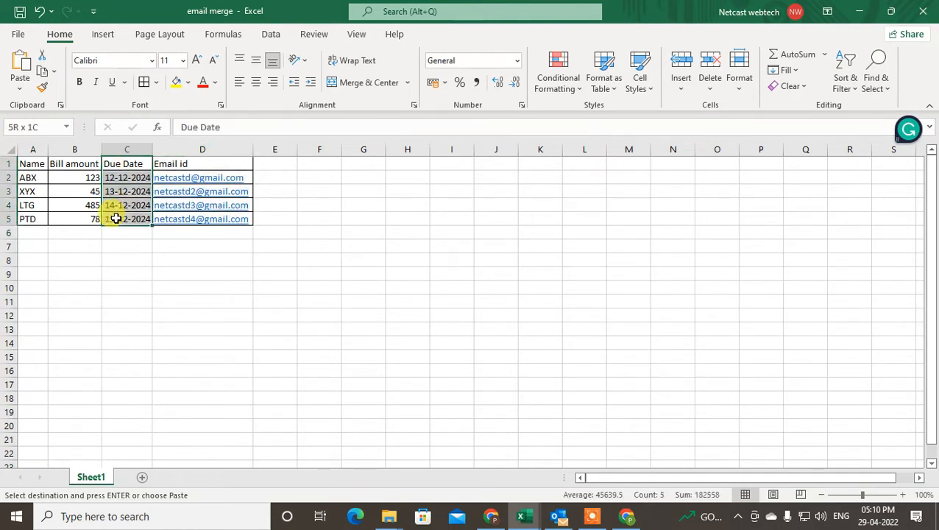
drag(73, 169, 72, 221)
drag(25, 165, 28, 219)
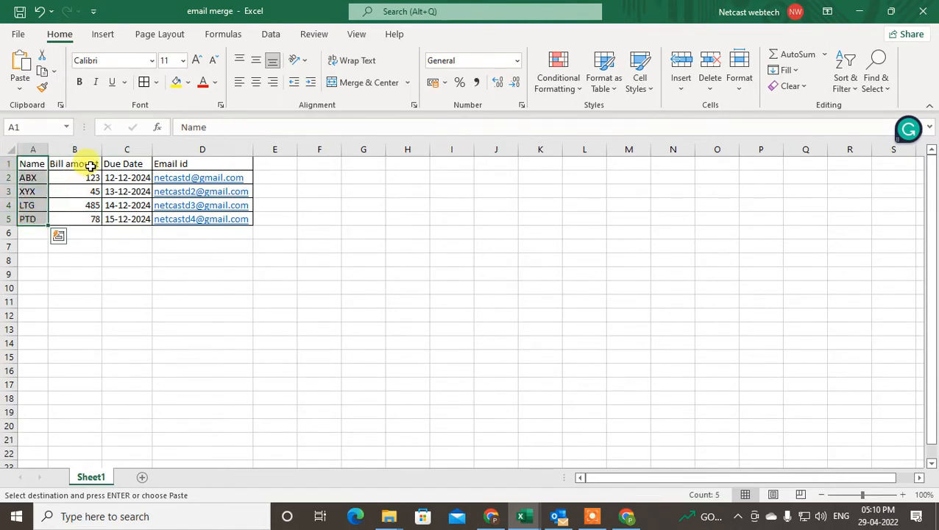
drag(89, 170, 77, 219)
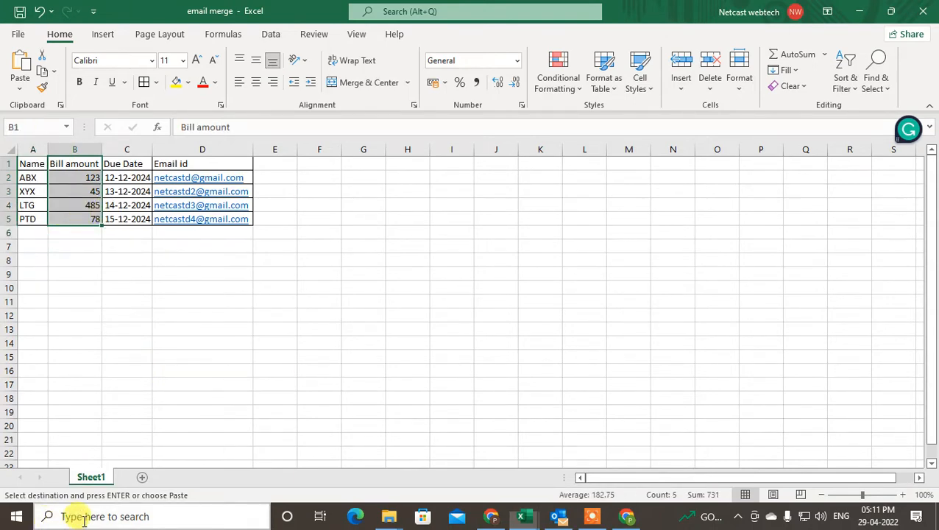
Launch Word and create a blank document
click(84, 518)
text(word)
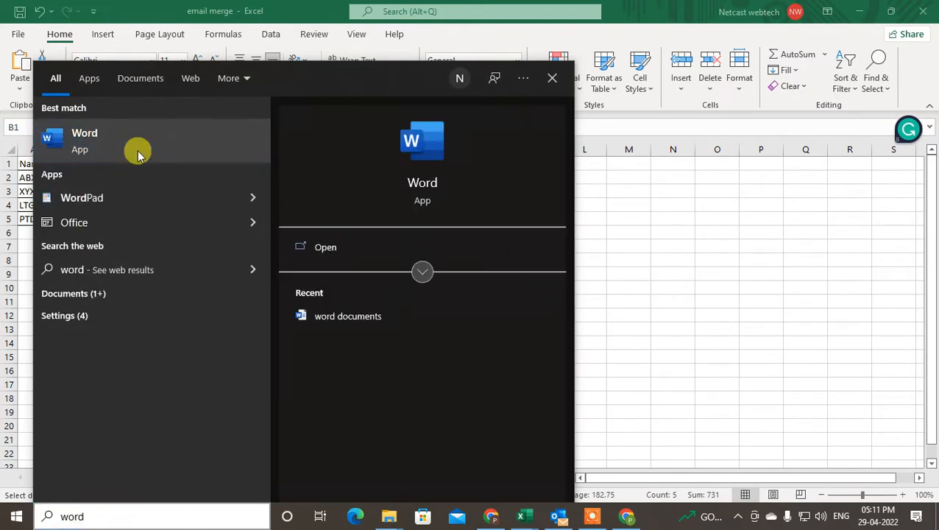
click(150, 154)
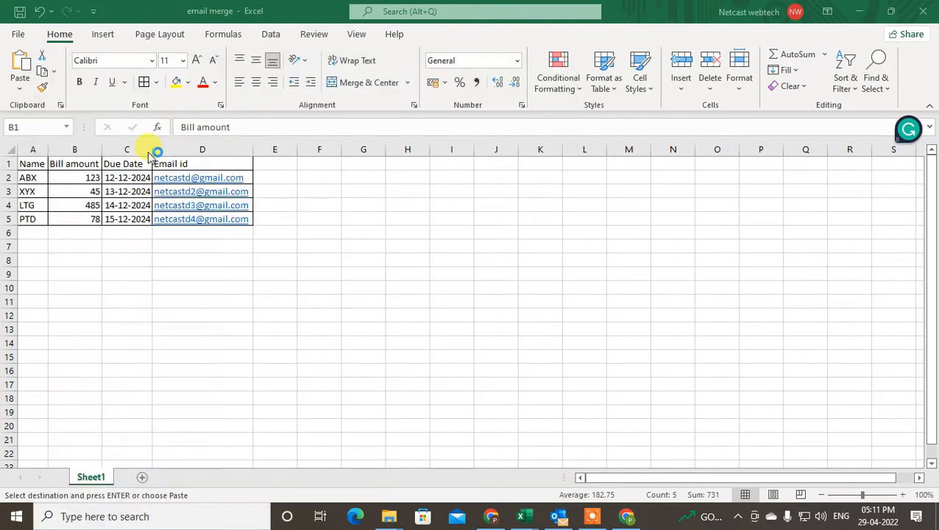
click(214, 8)
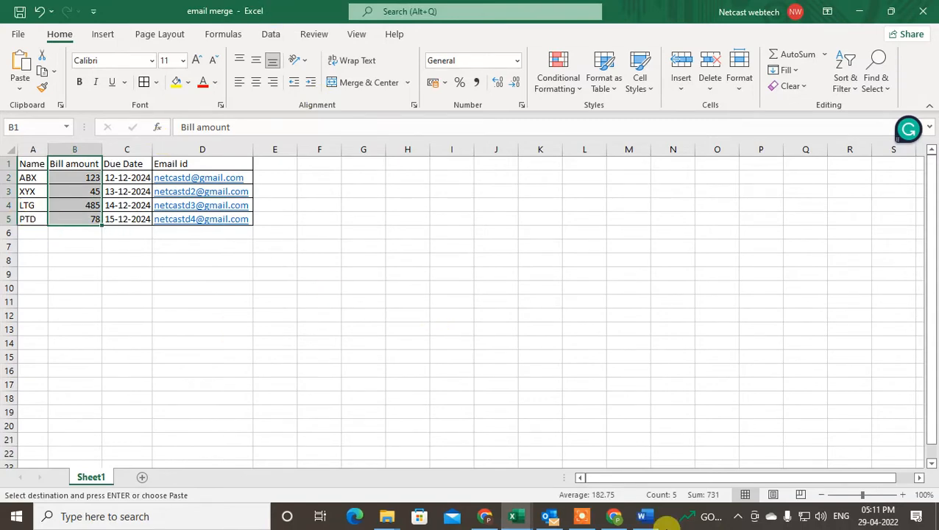
click(648, 519)
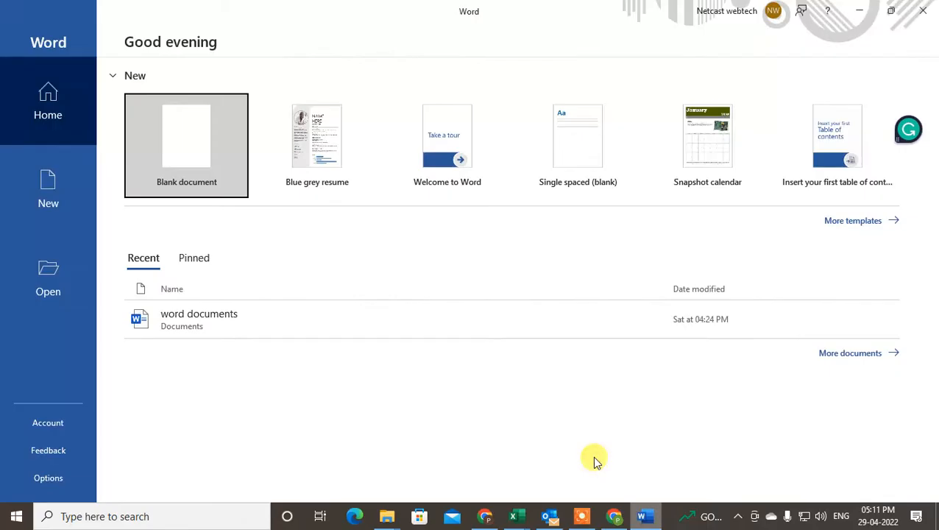
click(183, 103)
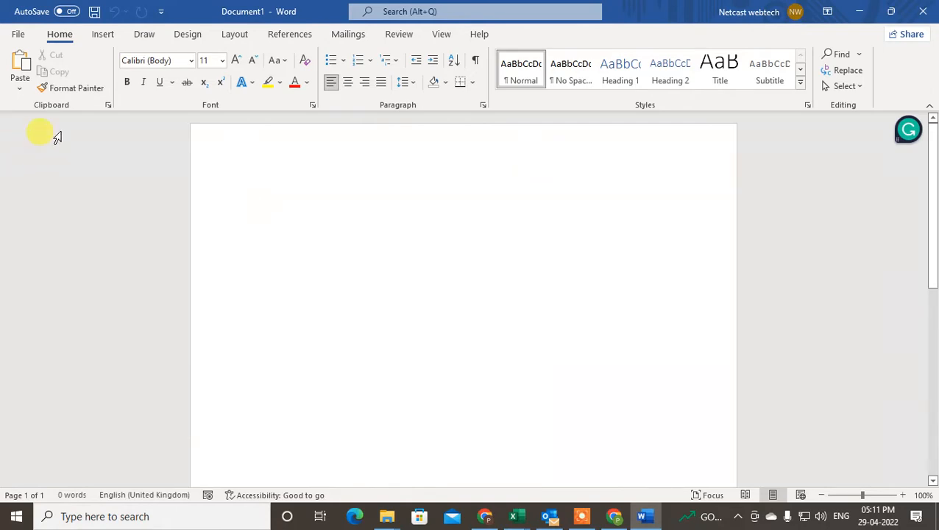
Start a mail merge of the E-mail Messages type in the blank document
click(346, 34)
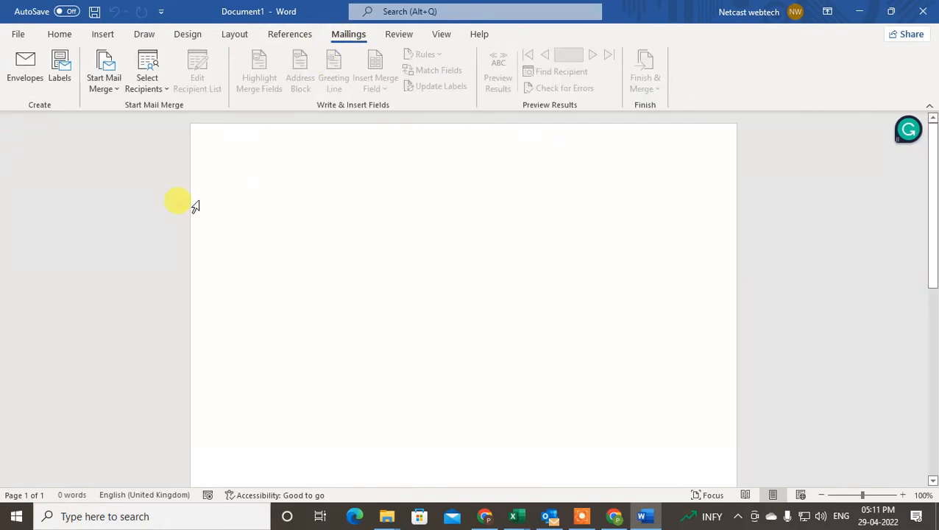
click(114, 87)
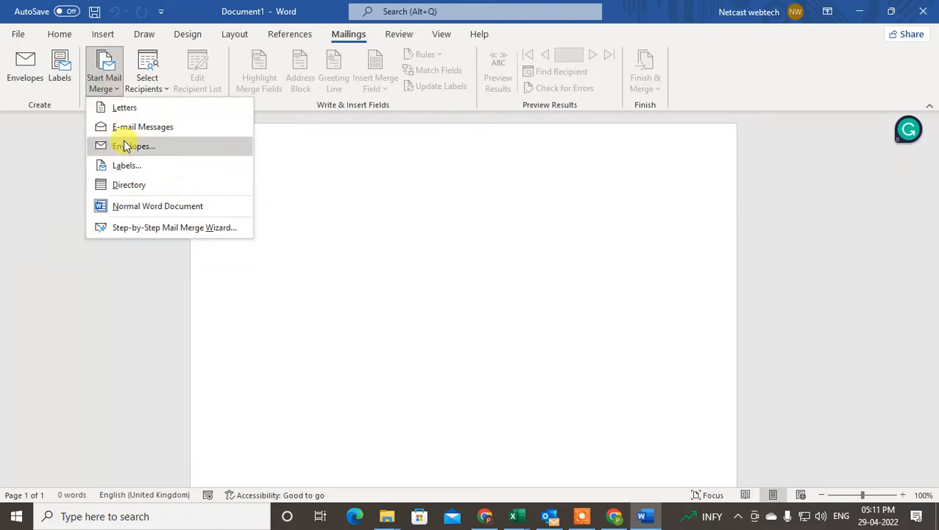
click(147, 133)
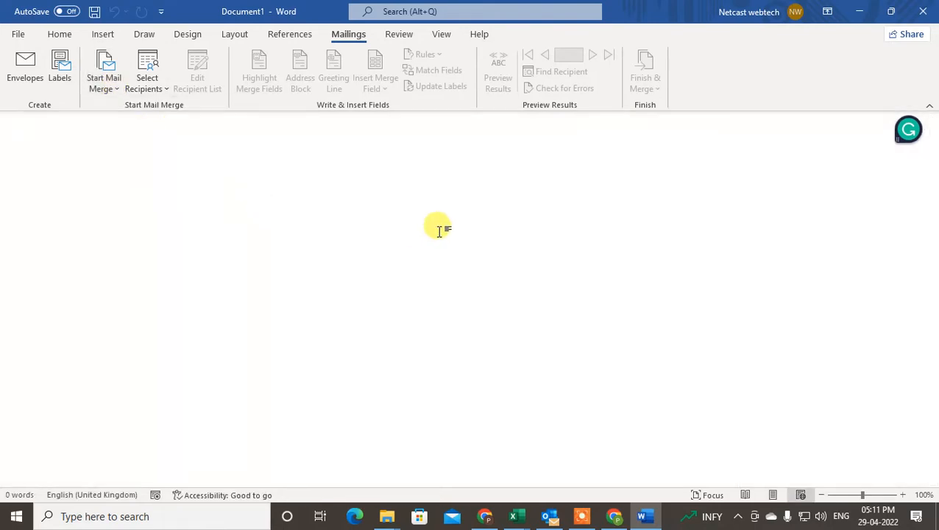
Begin the message body with the greeting "Dear,"
text(dear)
key(BackSpace)
key(BackSpace)
key(BackSpace)
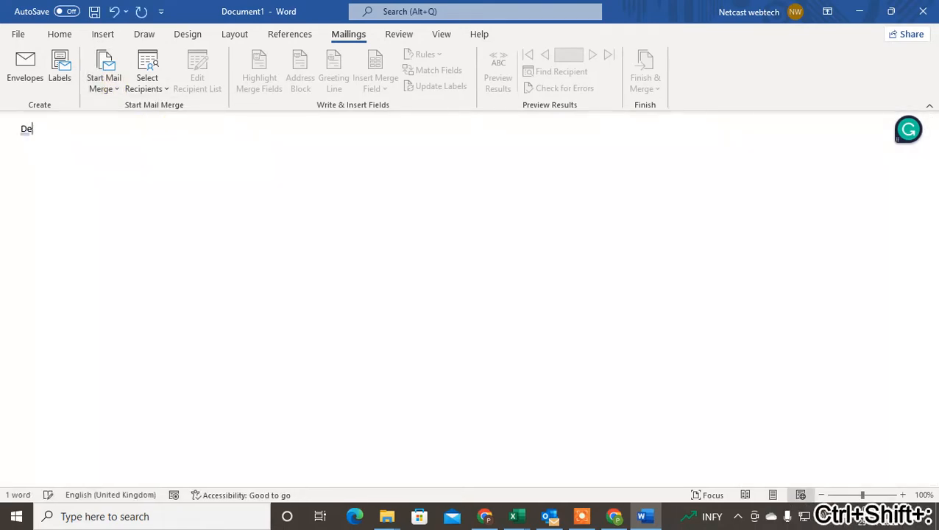
text(Dear)
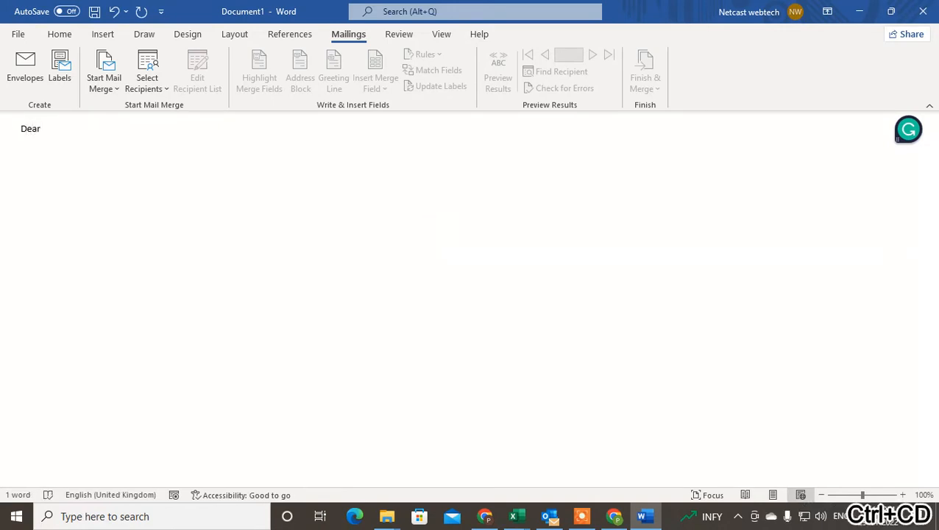
text(,)
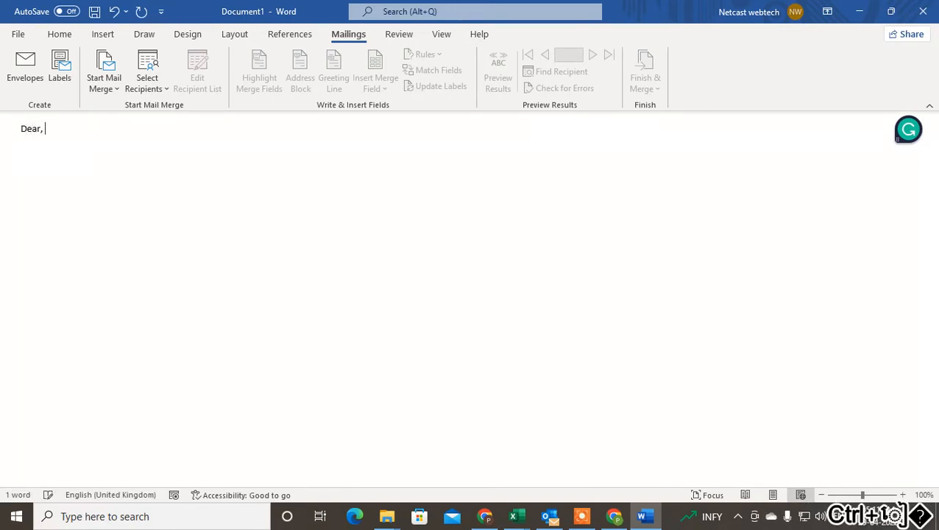
Choose an existing list as the merge recipients and open the email merge workbook from the Documents folder
click(151, 86)
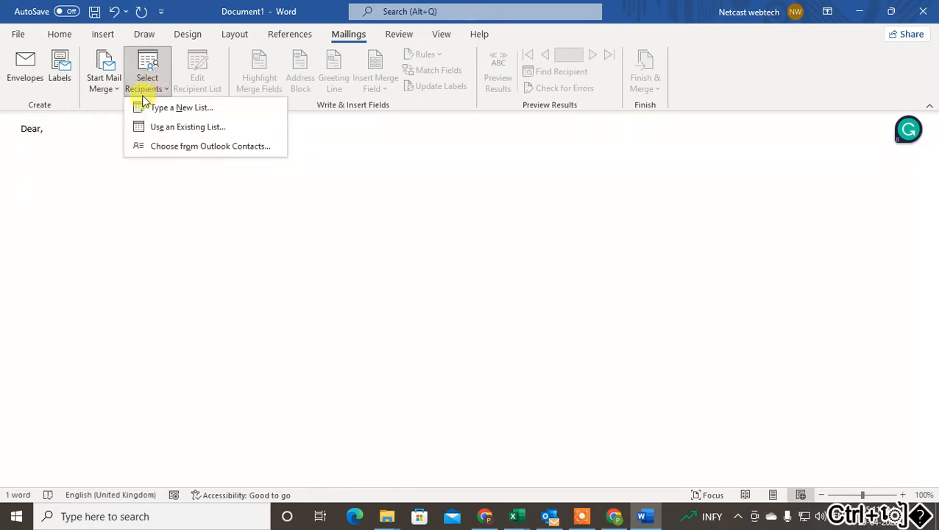
click(99, 131)
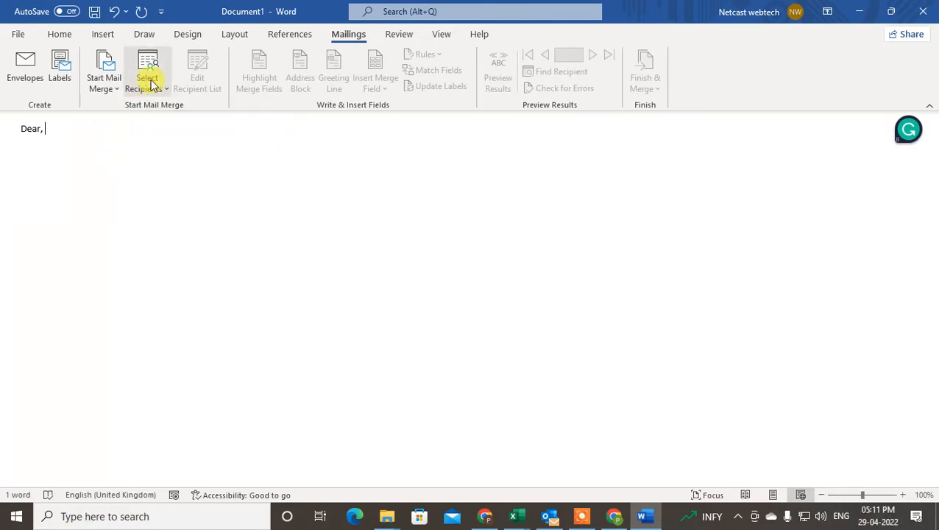
click(147, 81)
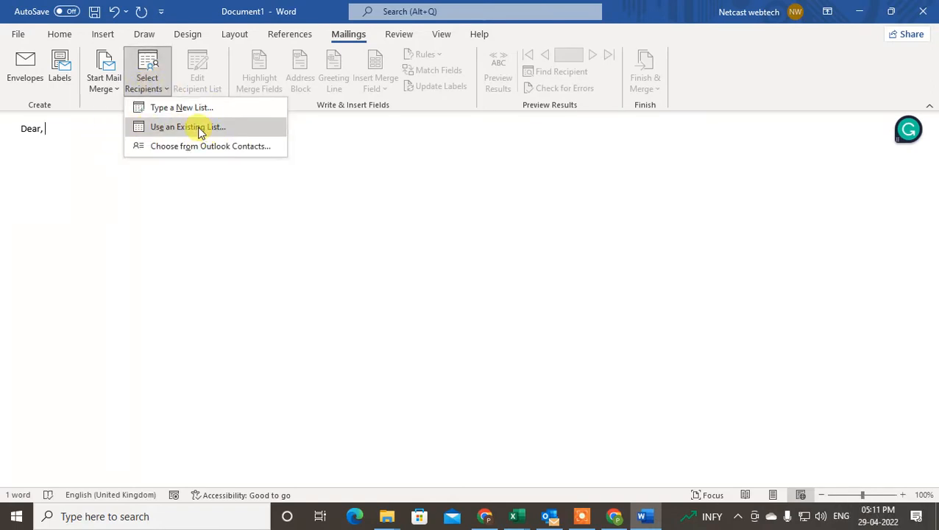
click(188, 126)
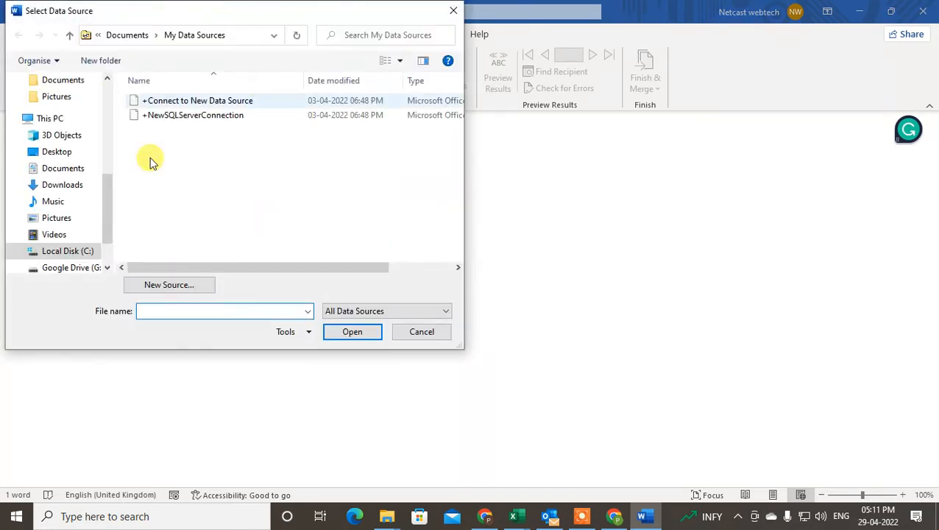
click(67, 170)
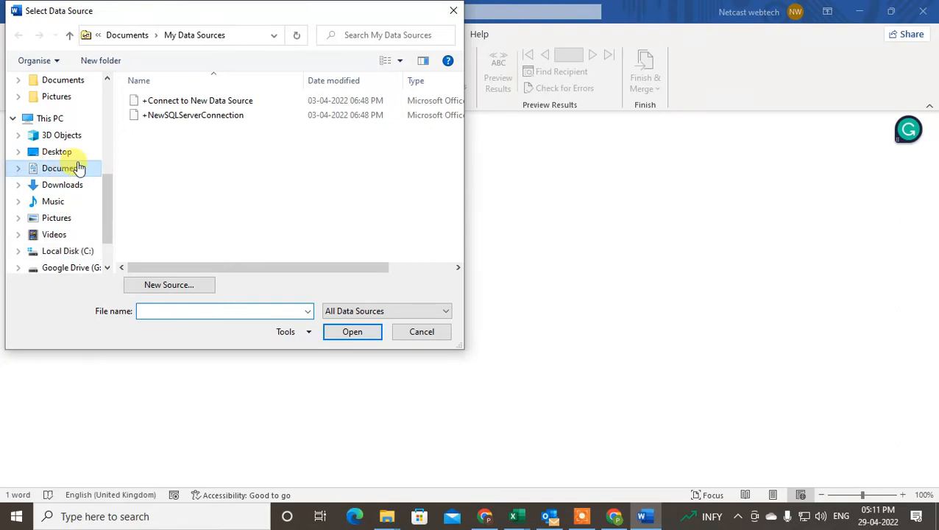
click(159, 191)
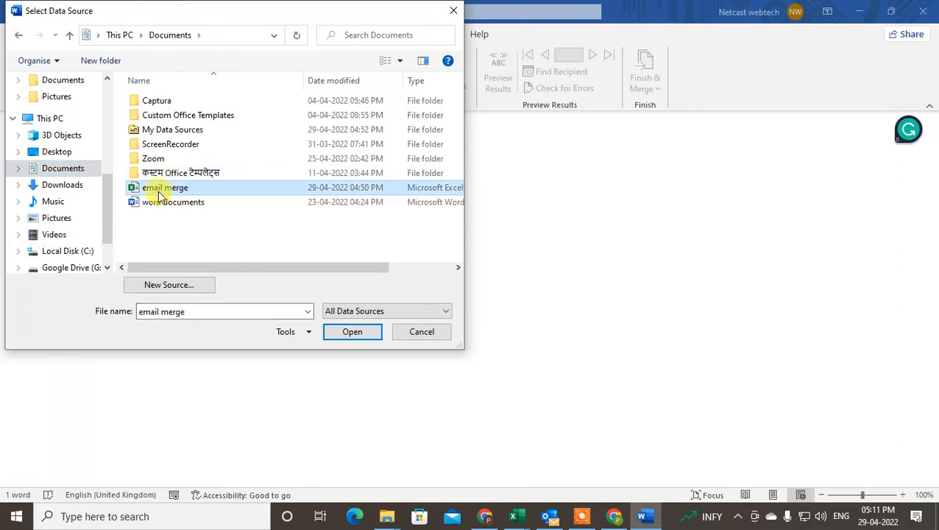
click(355, 331)
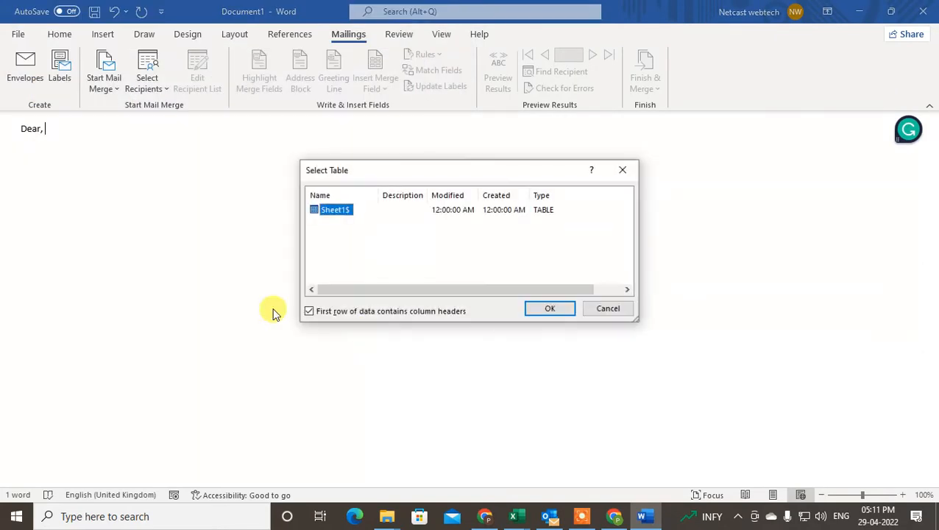
Use the Sheet1$ table as the recipient data, with its first row as column headers
click(339, 230)
click(344, 216)
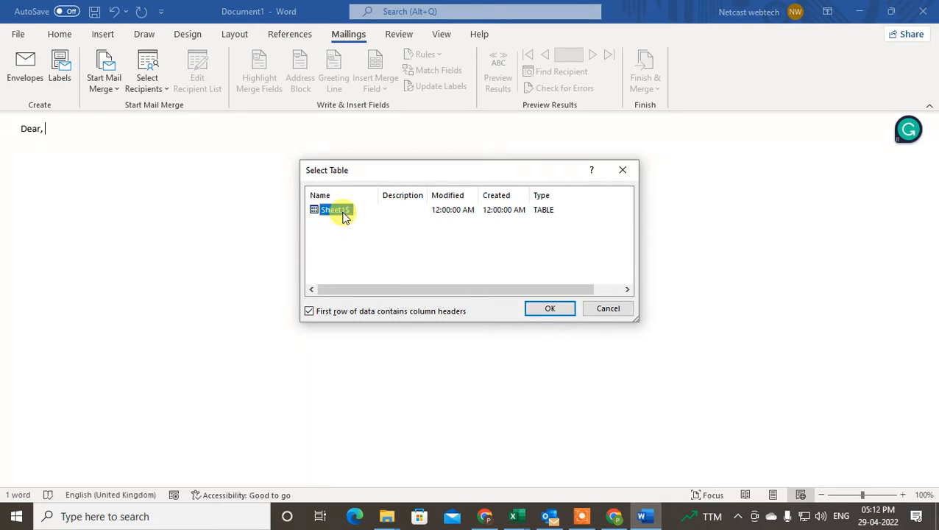
drag(525, 174, 560, 170)
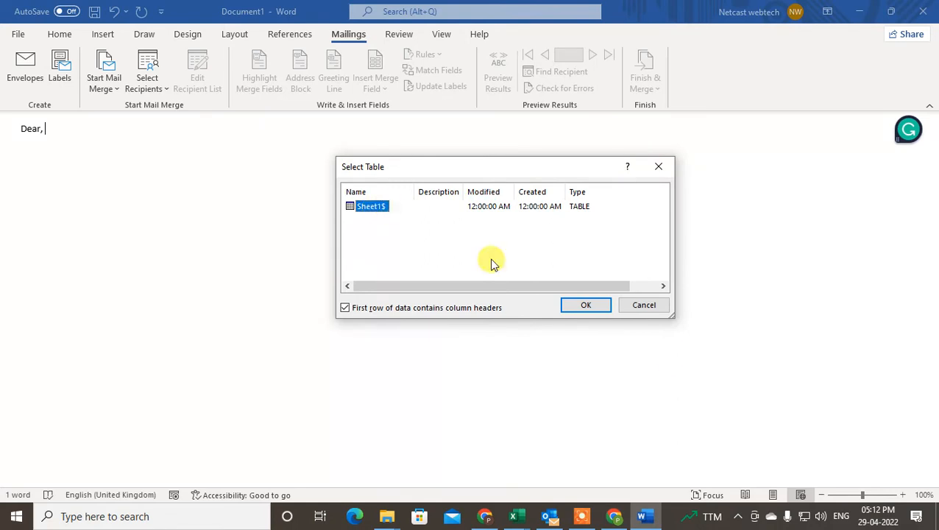
click(583, 307)
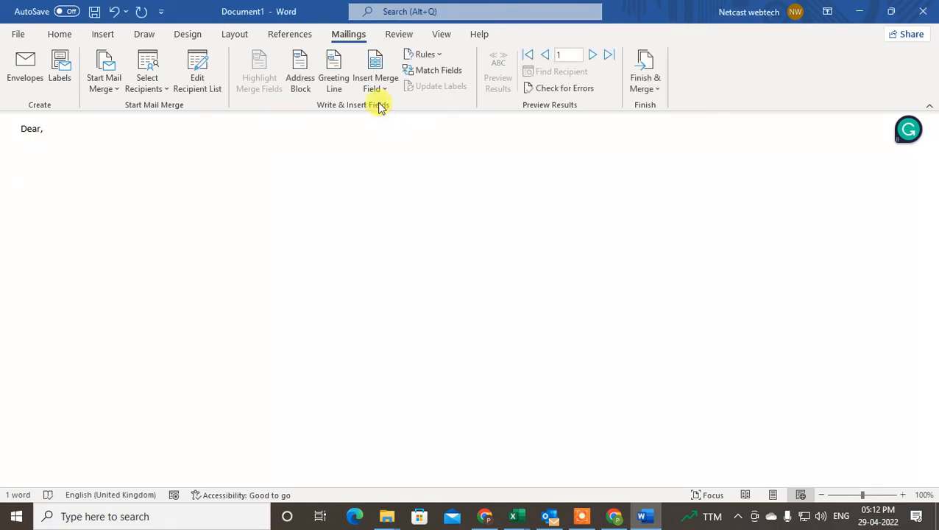
Check the Name, Bill amount and Email id column headers in the email merge workbook in Excel and return to the Word message
click(383, 87)
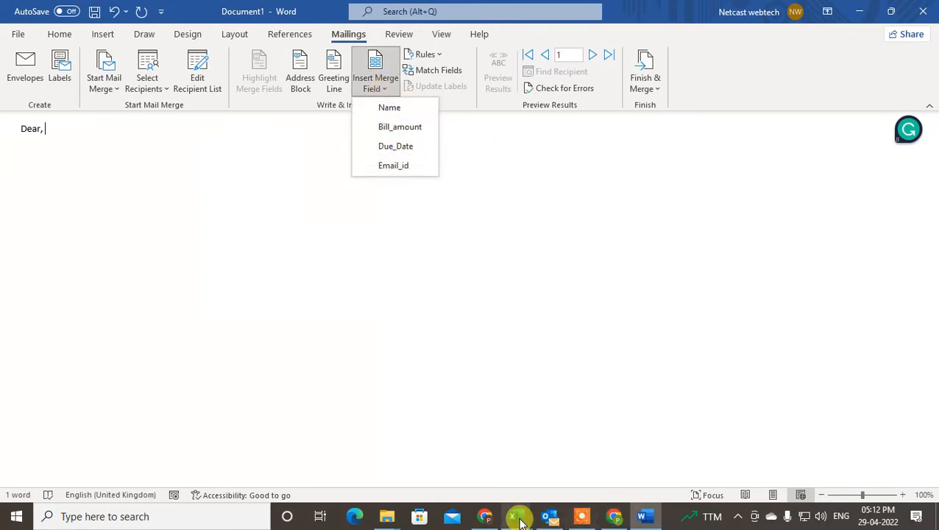
mouse_move(520, 521)
click(530, 449)
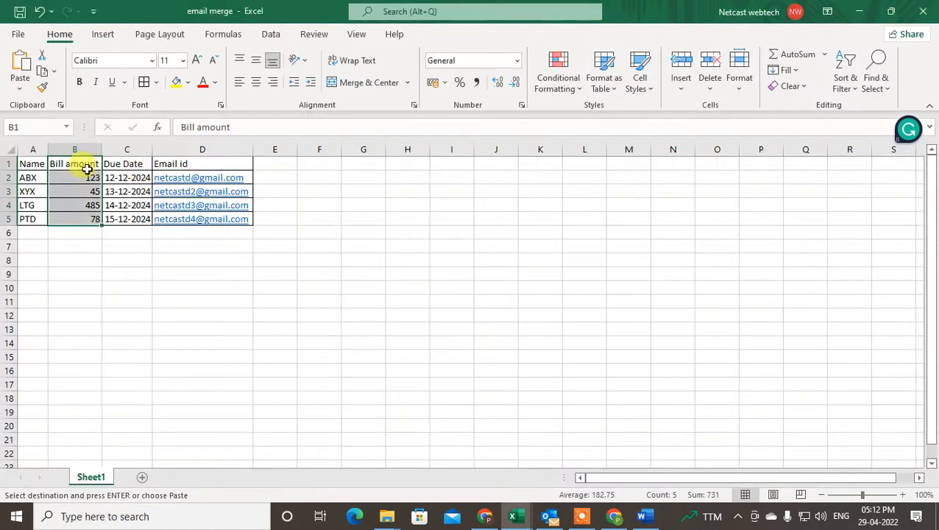
click(33, 163)
click(75, 162)
click(243, 164)
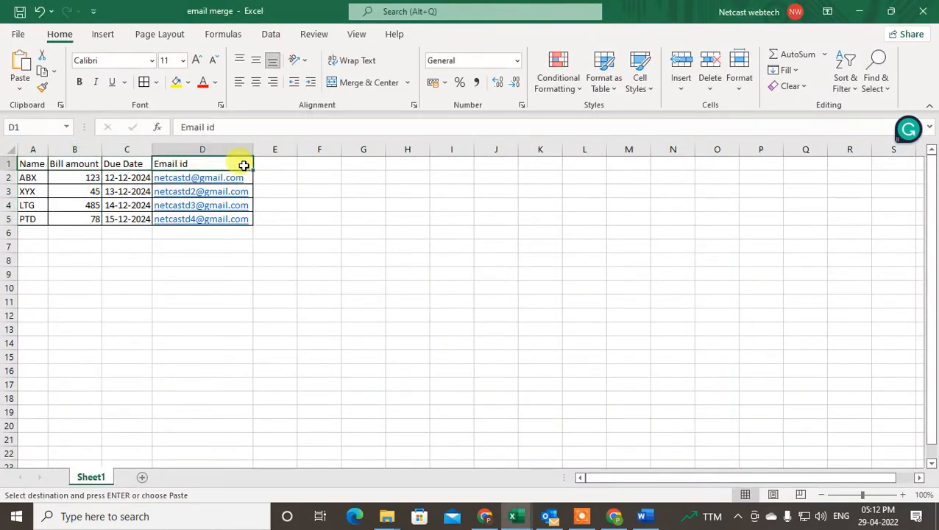
click(860, 11)
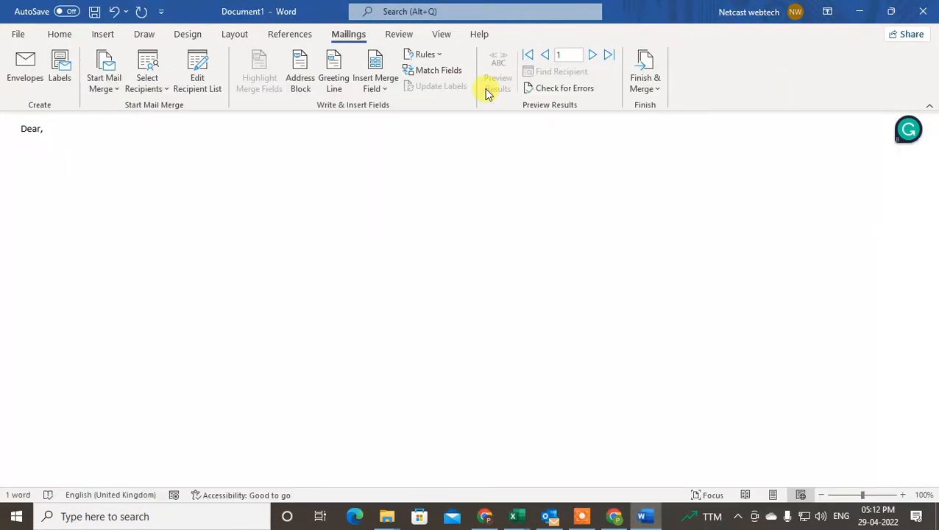
Insert the Name merge field after "Dear," in the greeting and follow it with a comma
click(377, 86)
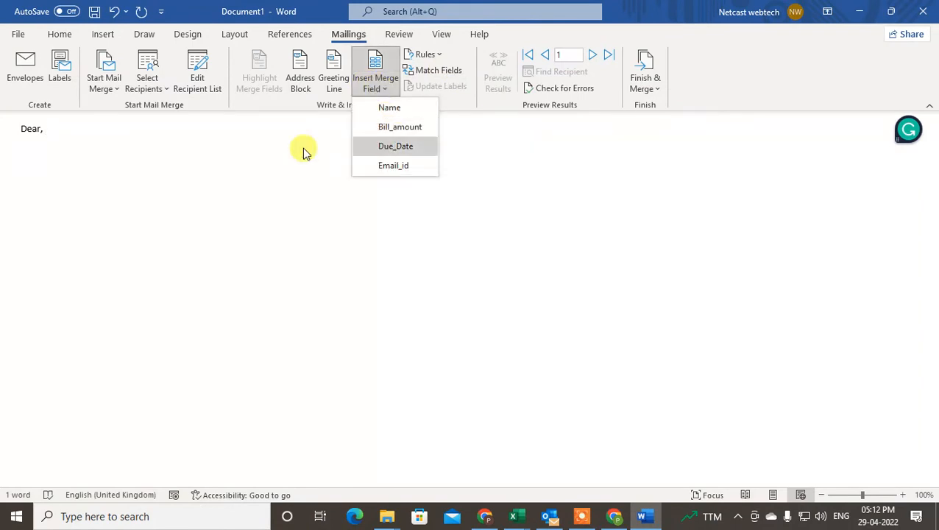
click(29, 127)
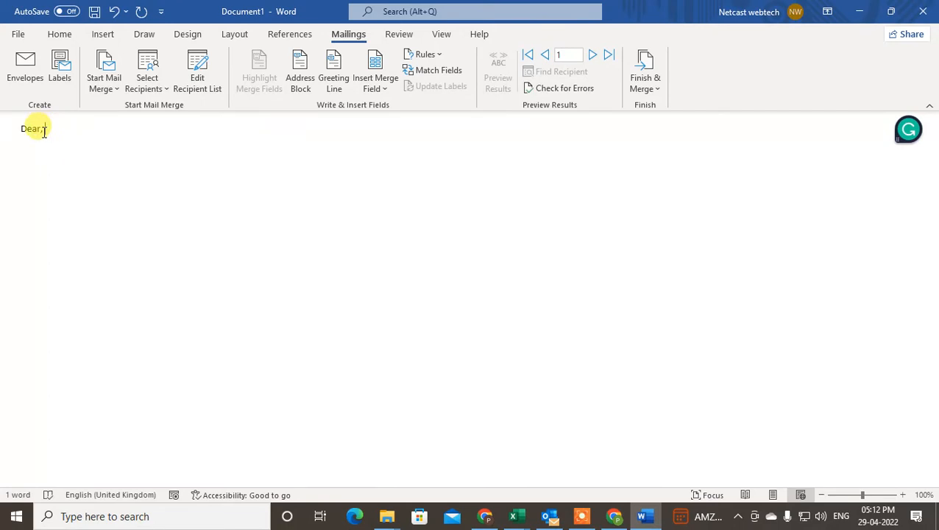
key(ctrl+F8)
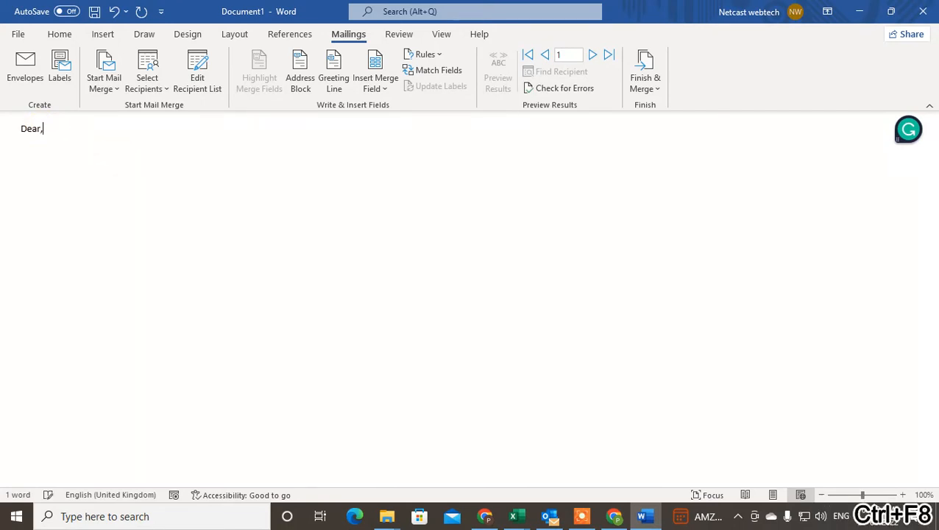
click(377, 87)
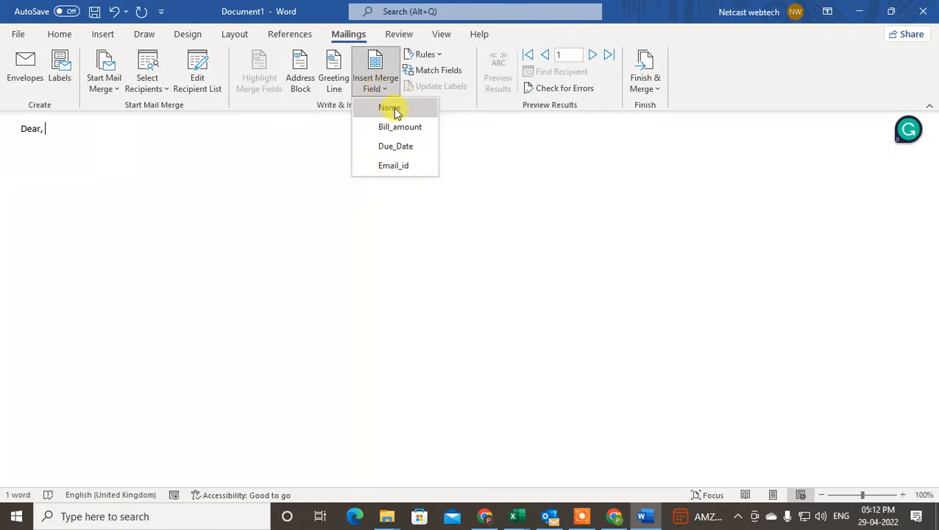
click(394, 111)
text(,)
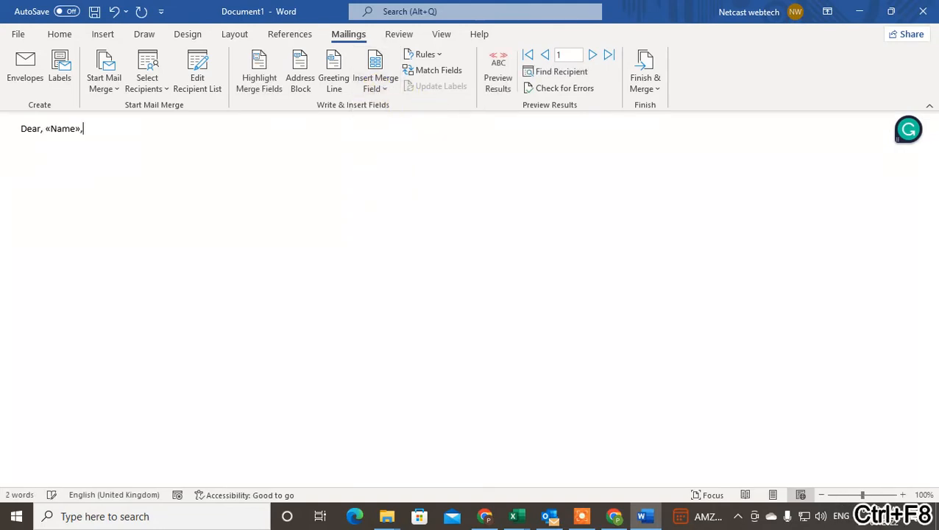
On a new line below the greeting, write "You bill amount" followed by the Bill_amount merge field
key(Return)
text(You )
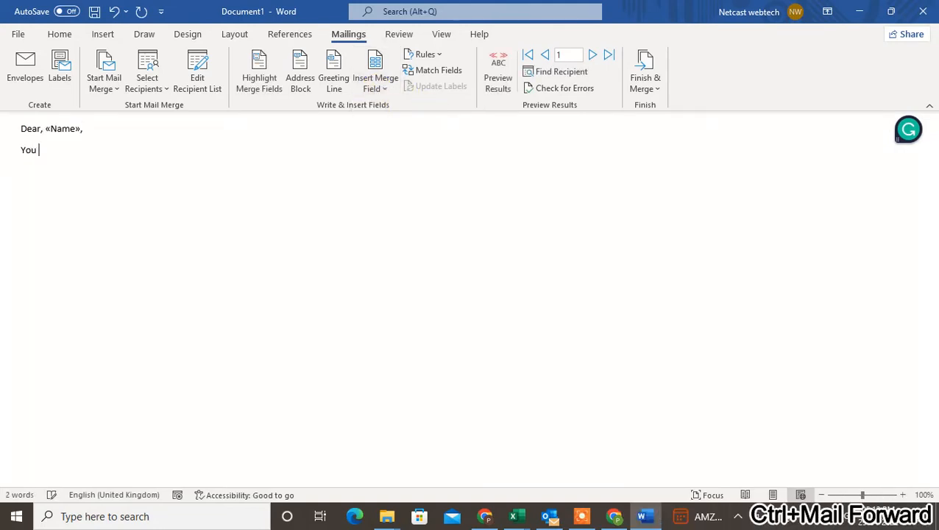
text(bill about)
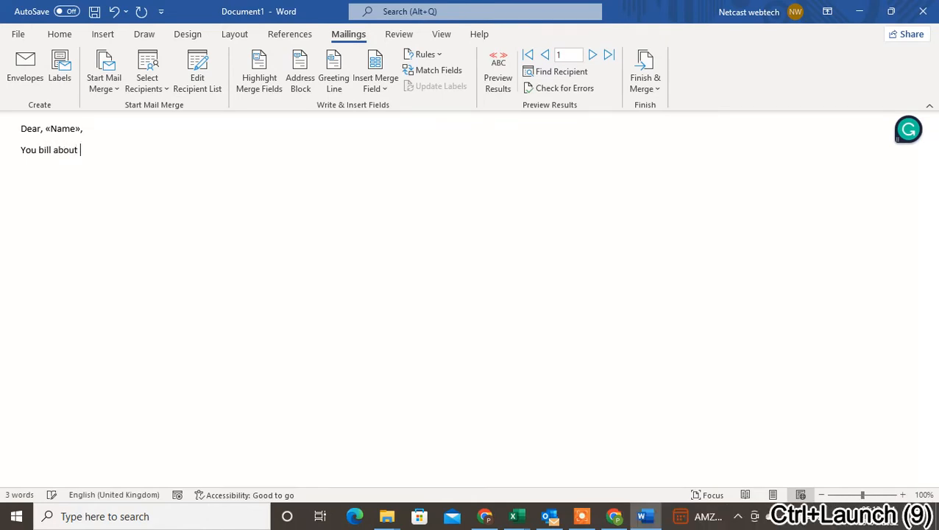
text(amound)
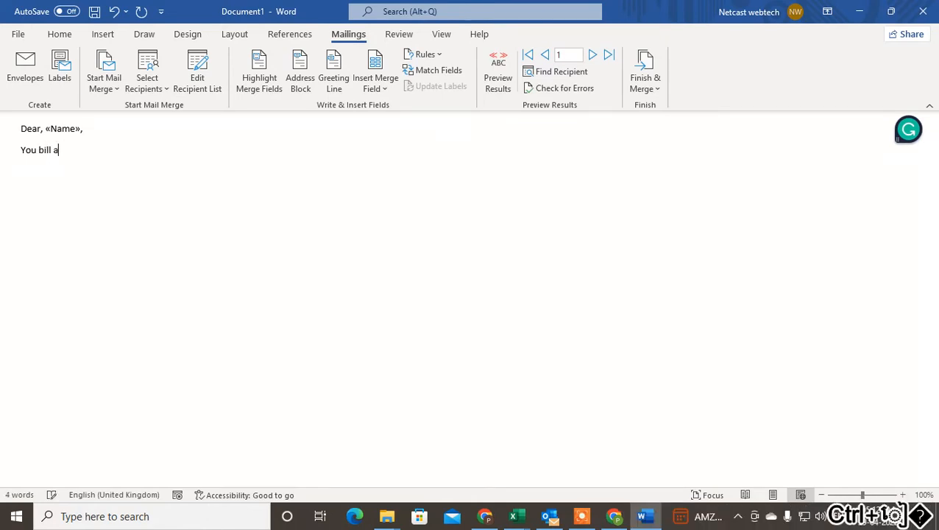
key(BackSpace)
key(BackSpace)
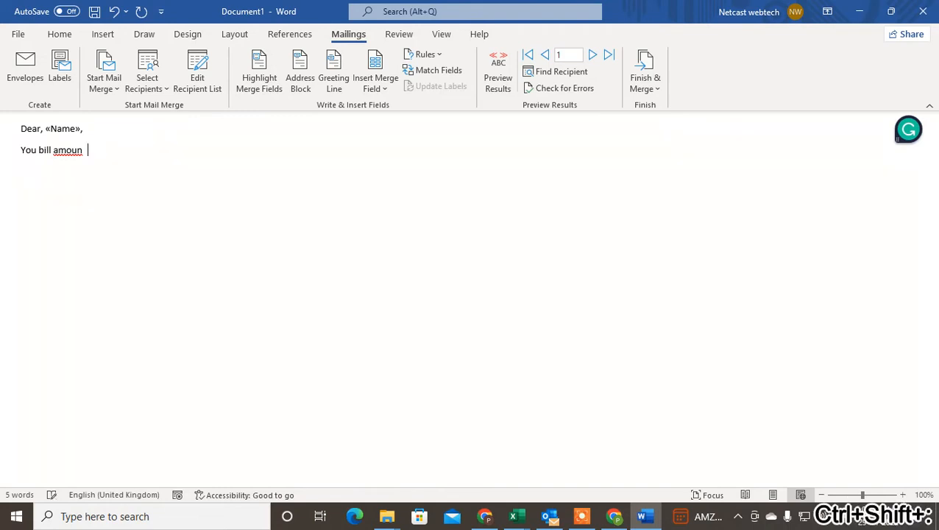
text(t)
click(372, 81)
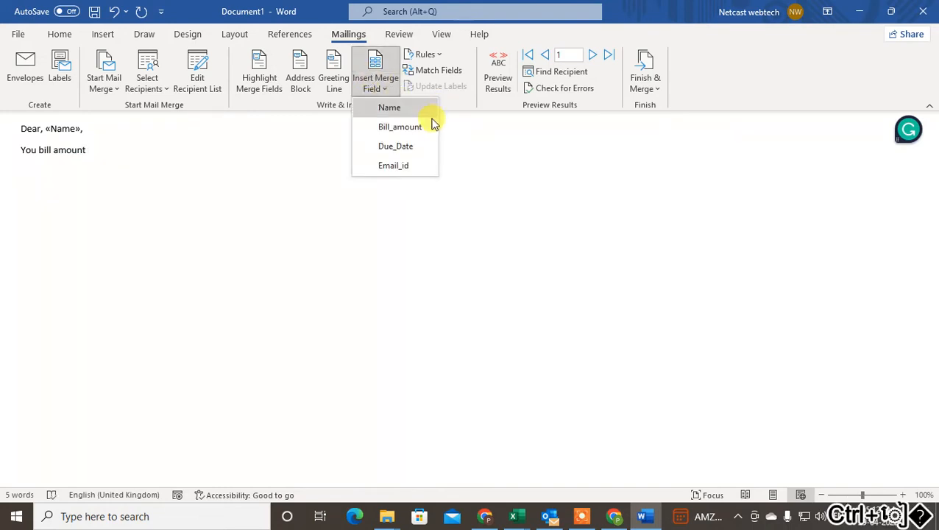
click(405, 127)
Continue the sentence with "due on" followed by the Due_Date merge field
text(due)
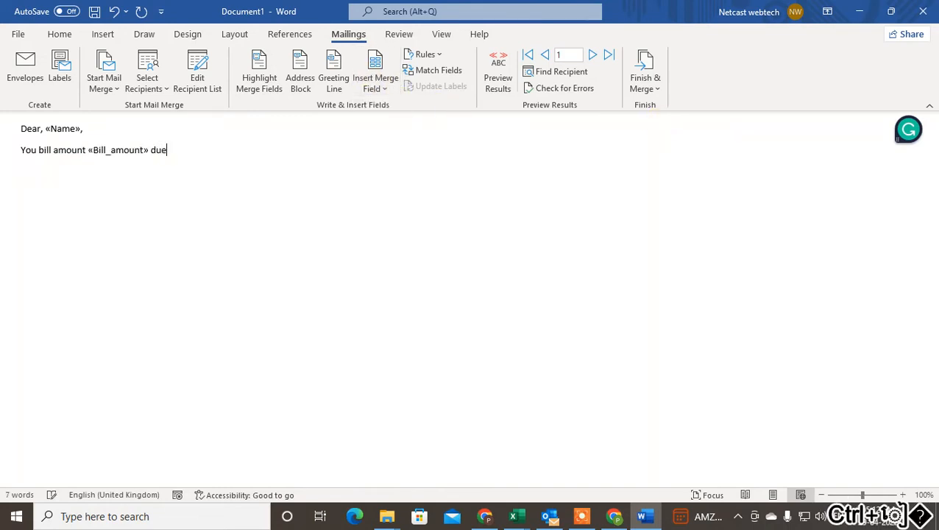
text( on)
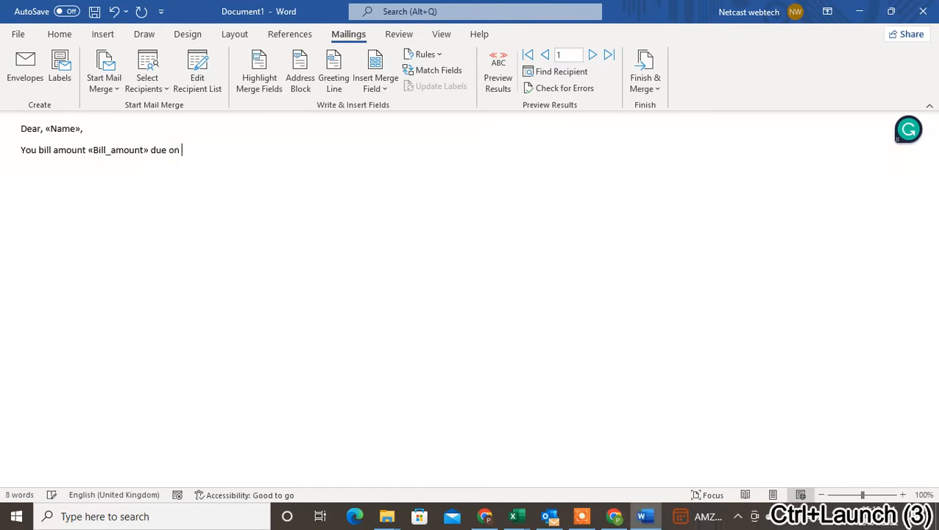
click(384, 88)
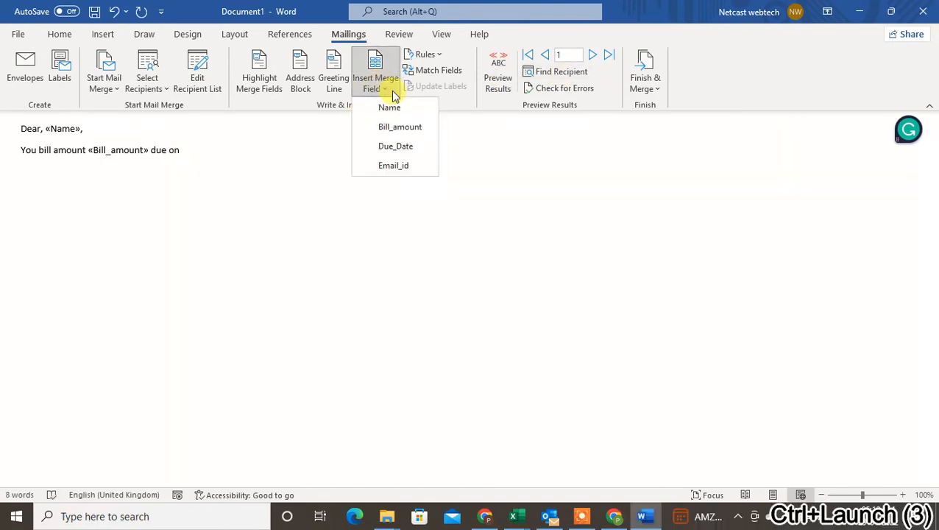
click(457, 145)
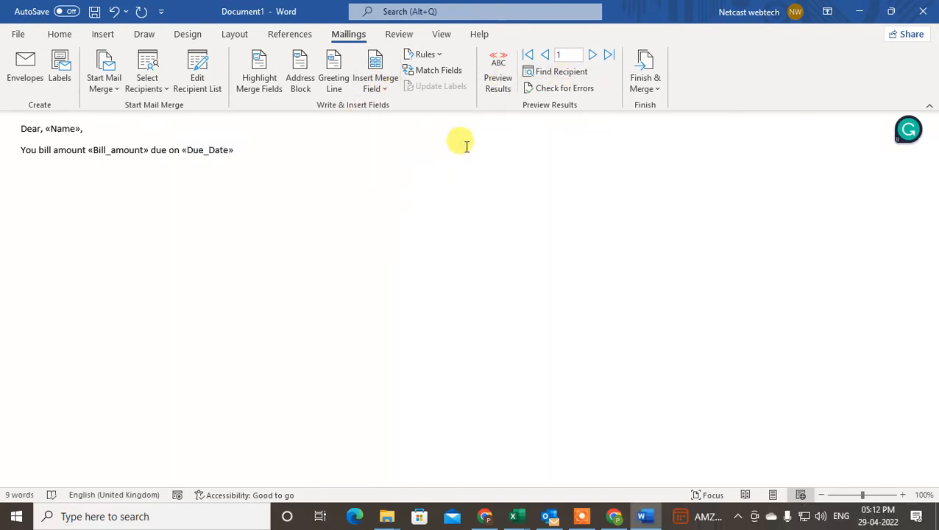
Add the closing "Thanks and regards" below the bill sentence, leaving one blank line between them
key(Return)
key(Return)
text(Thanks)
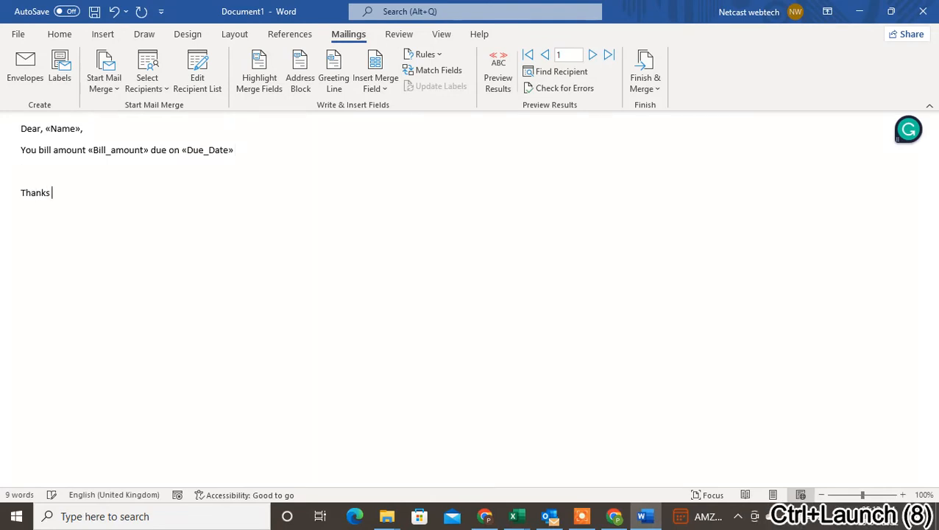
text( and regards)
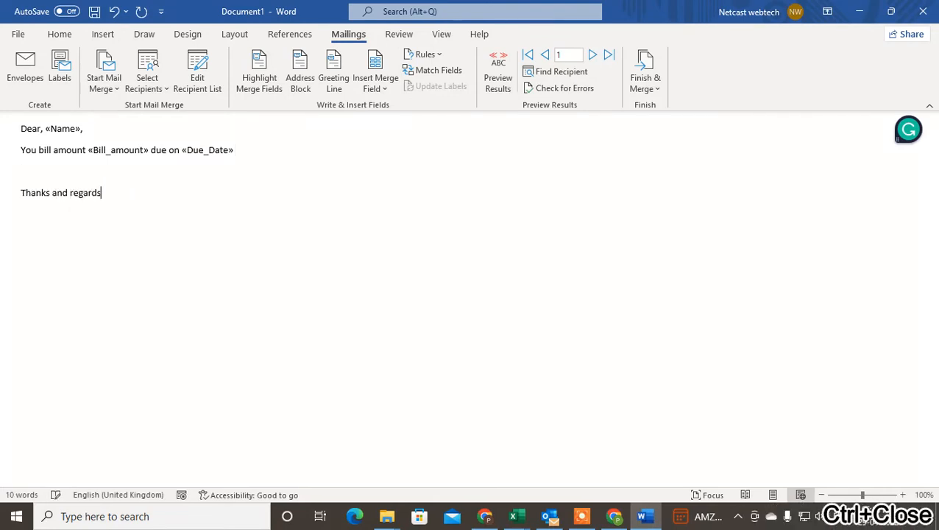
click(384, 88)
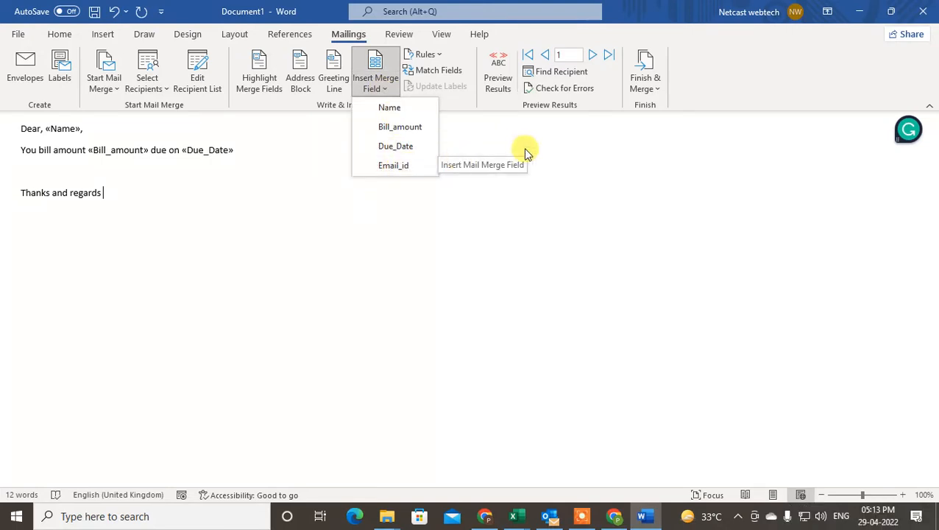
click(269, 195)
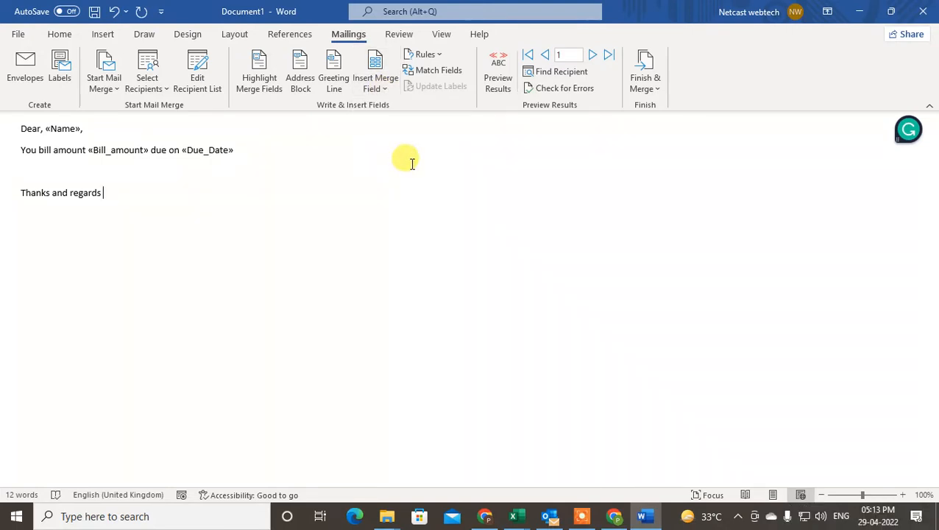
Finish the merge as e-mail messages and choose Email_id as the field for the To addresses
click(654, 82)
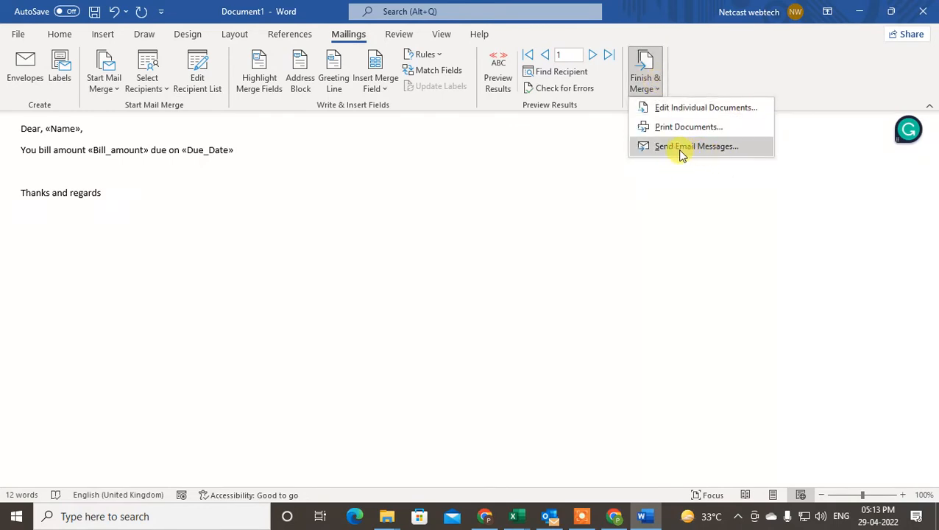
click(682, 150)
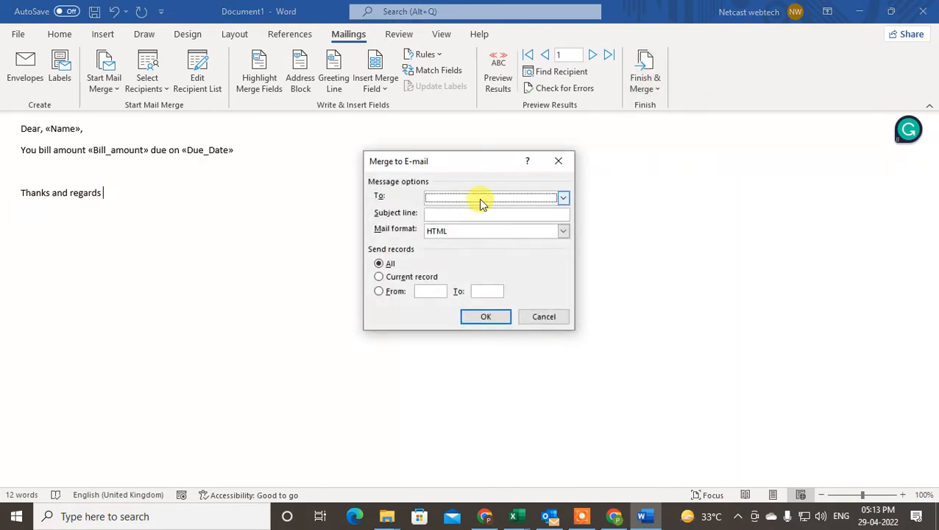
click(564, 198)
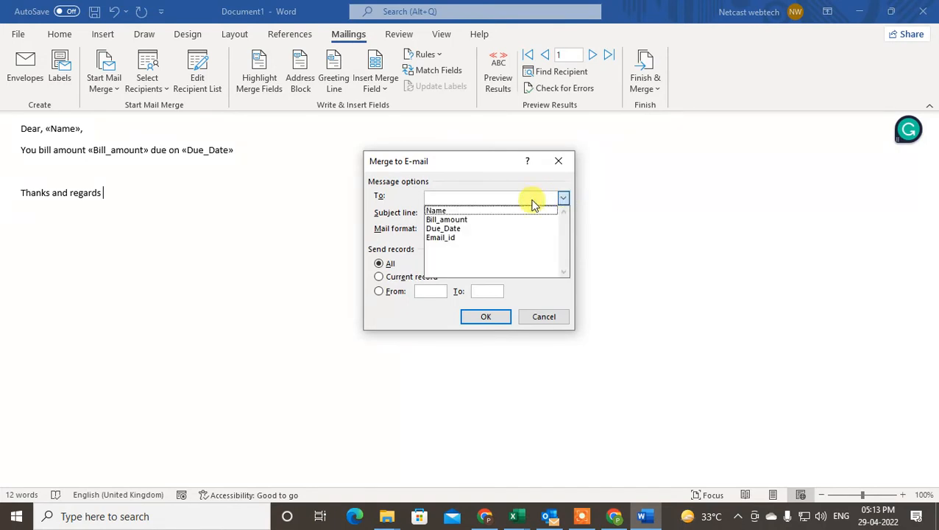
click(448, 238)
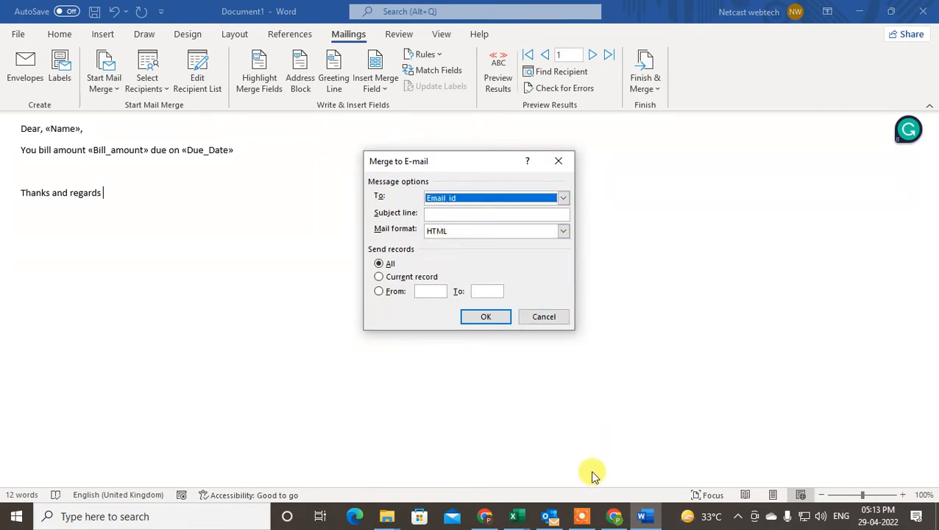
Check the Email id column in the email merge workbook in Excel and return to the merge settings in Word
mouse_move(516, 521)
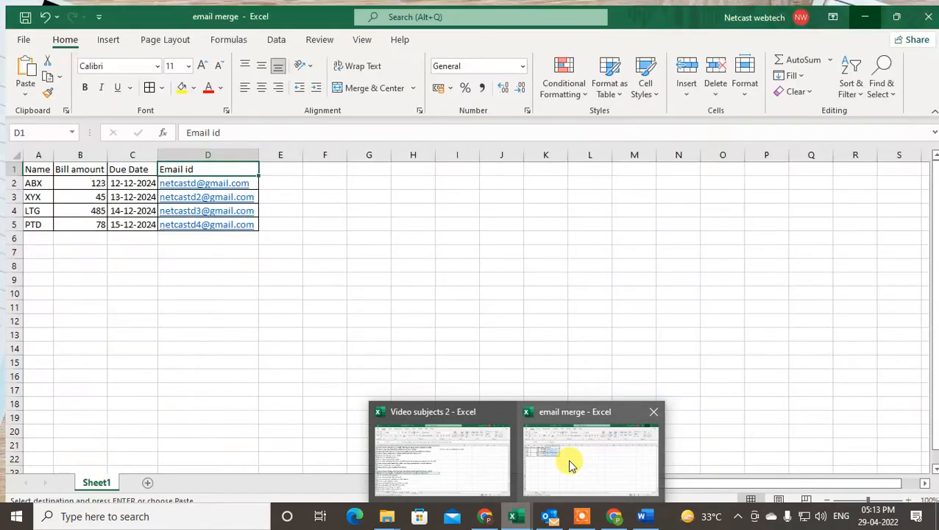
click(568, 463)
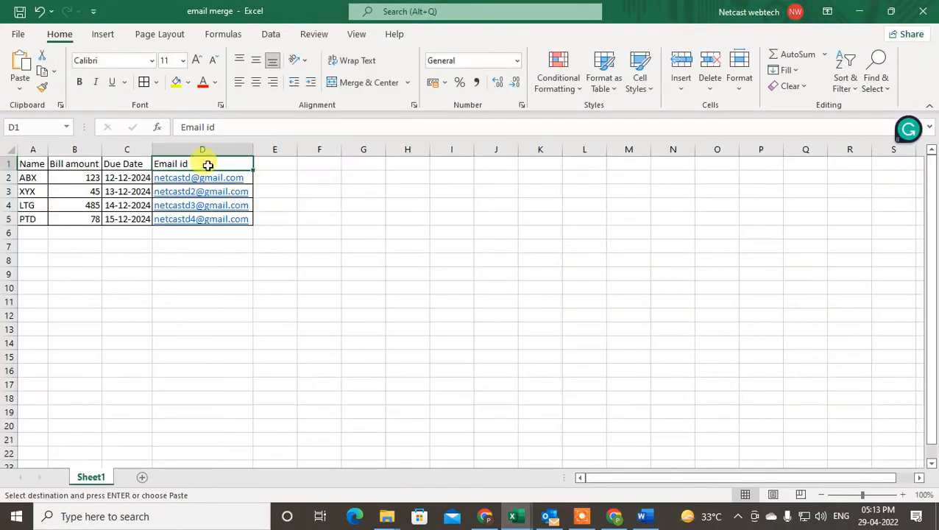
click(644, 518)
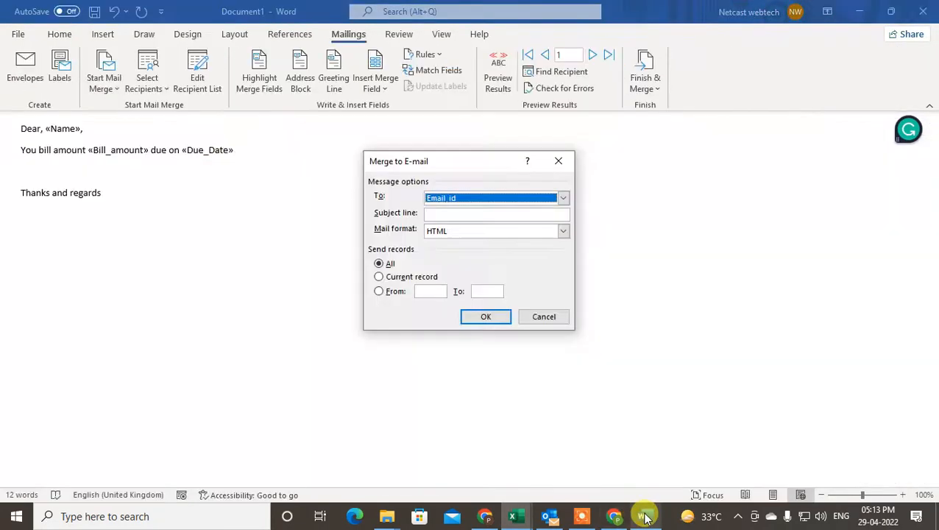
Set the subject line of the merged e-mails to "your bill amount need to pay"
click(442, 213)
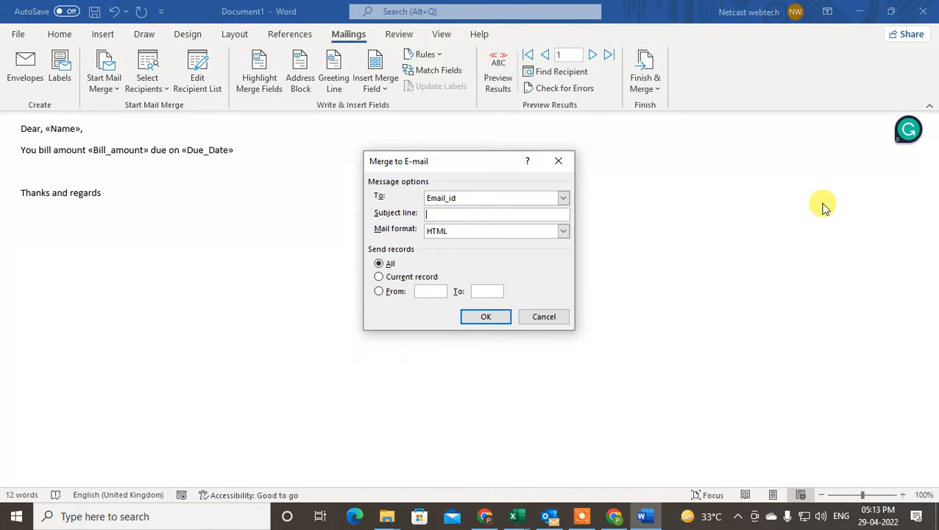
text(your bill amount need to pay)
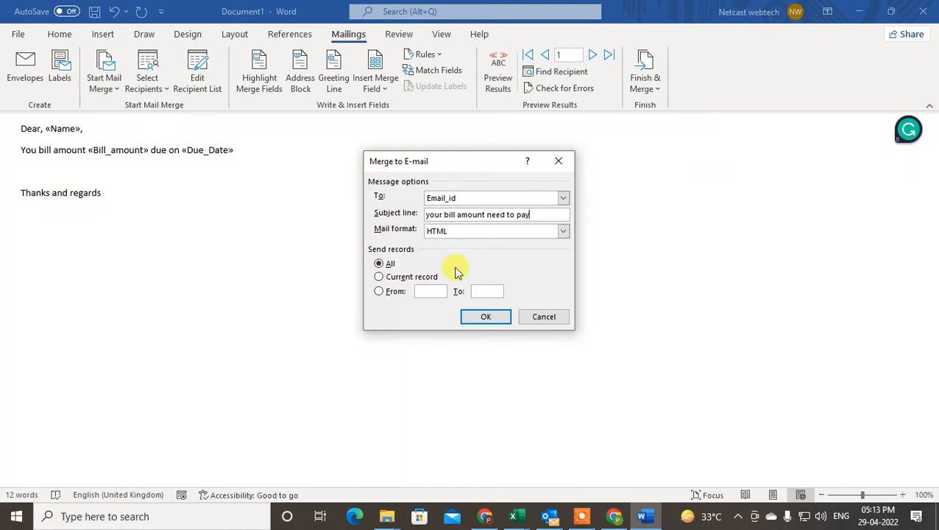
Use HTML as the mail format and send the merged e-mails for all records
click(564, 232)
click(469, 244)
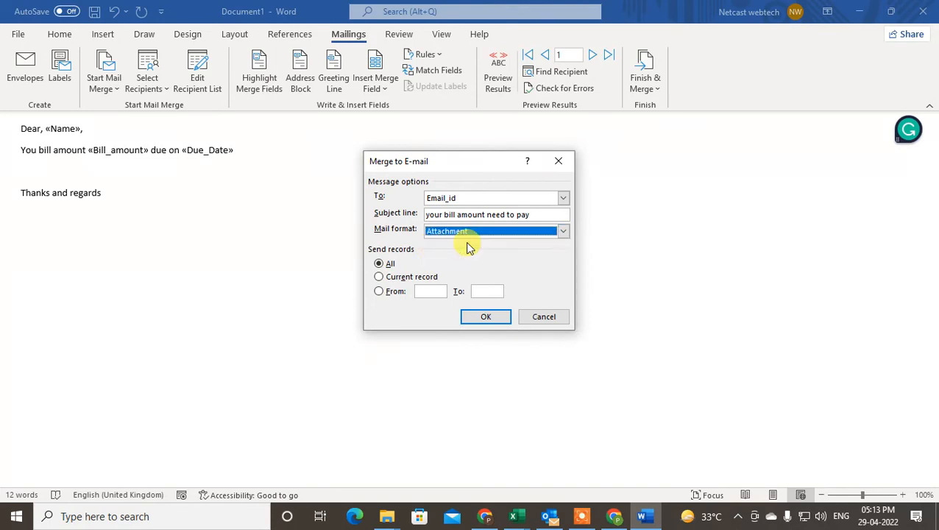
click(563, 233)
click(456, 253)
click(471, 233)
click(492, 262)
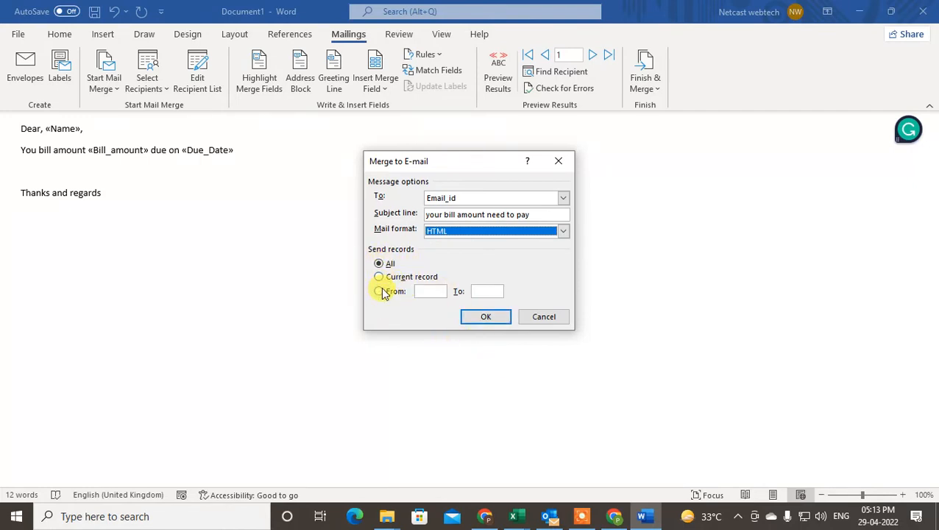
click(484, 320)
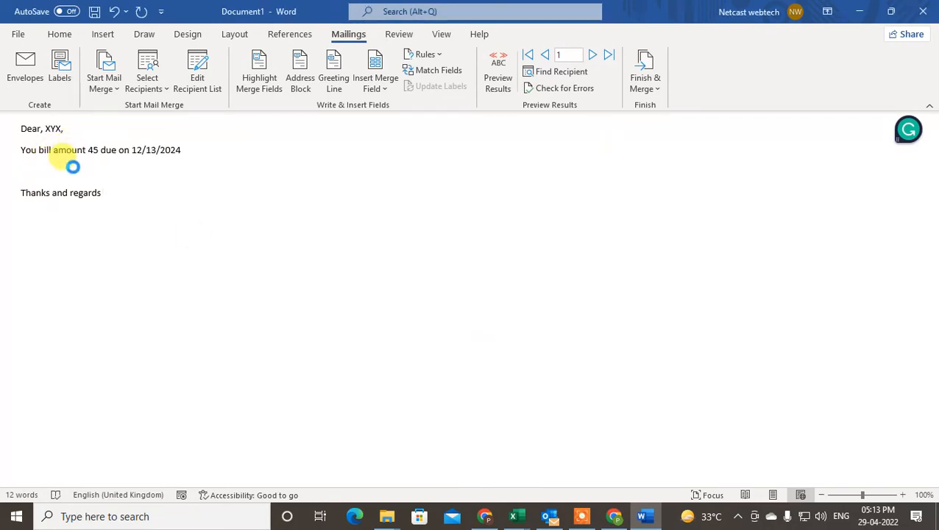
Switch to Outlook and check the merged bill messages in Sent Items
click(551, 518)
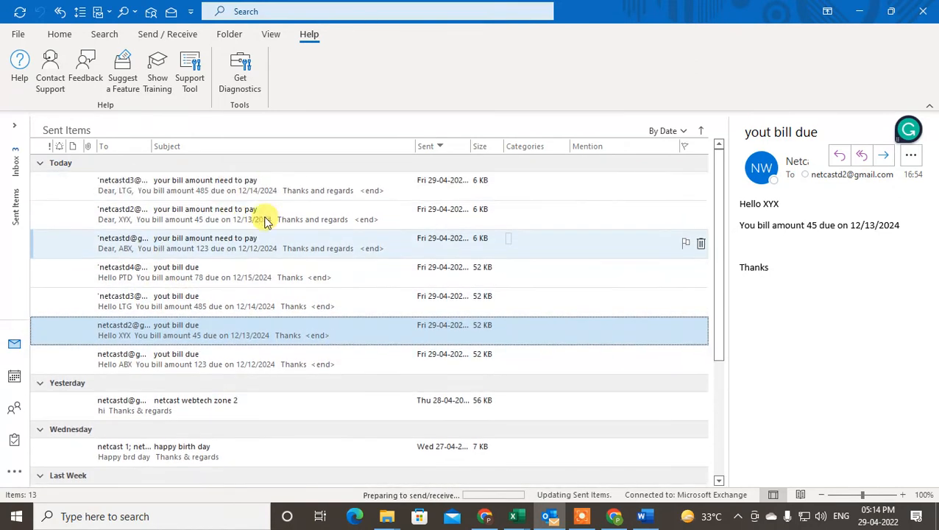
View the mailbox's folder list, expanding and collapsing the Inbox subfolders
click(13, 131)
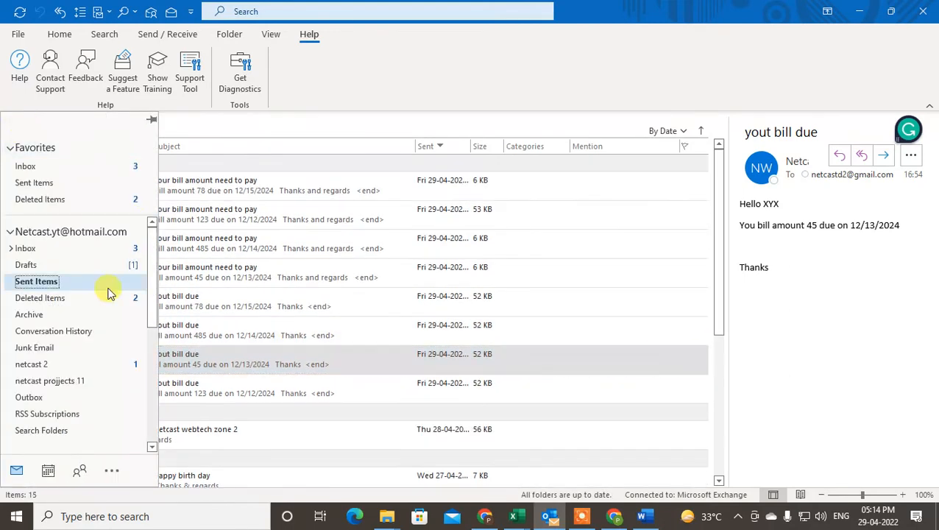
click(10, 250)
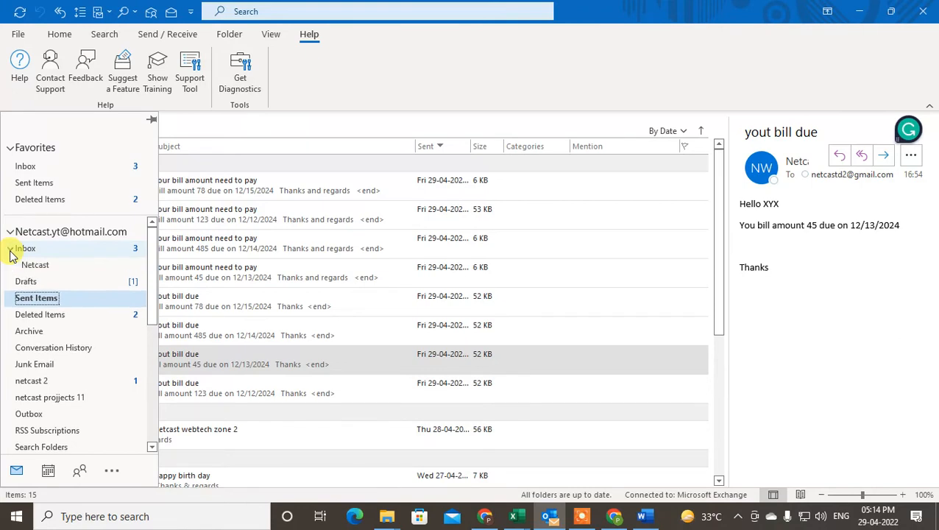
click(10, 249)
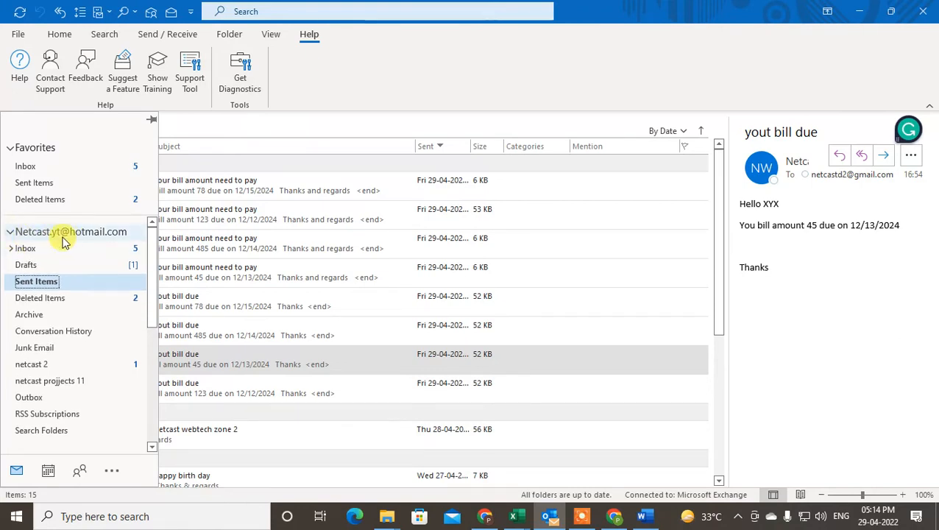
Open the account settings that list the e-mail accounts set up in Outlook
click(19, 37)
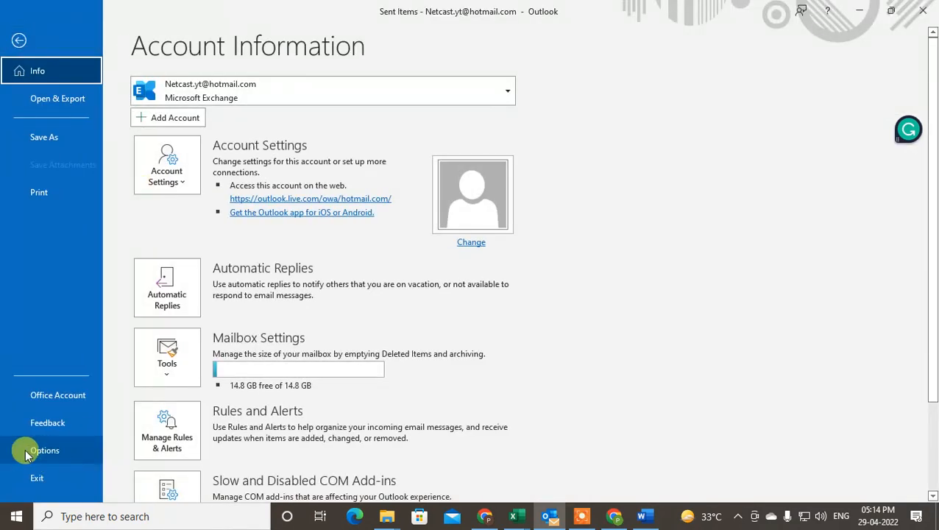
click(17, 42)
click(18, 38)
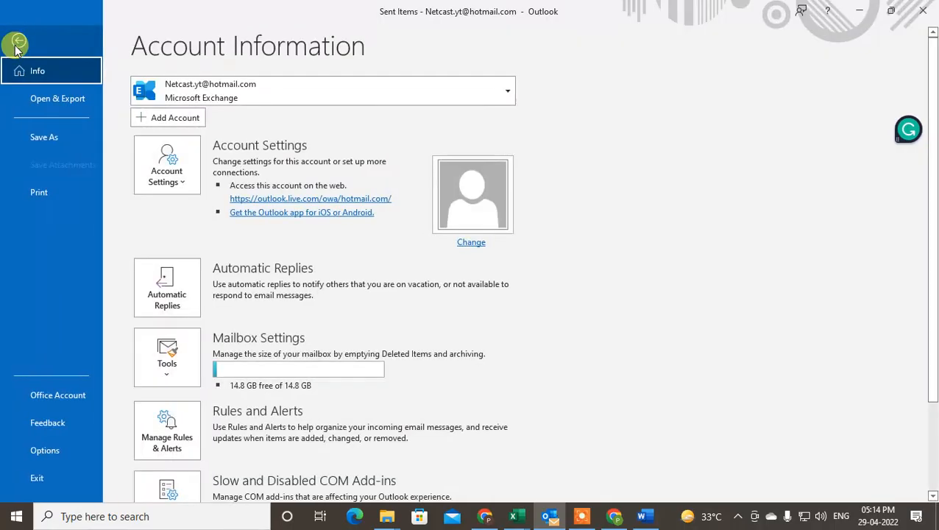
click(161, 181)
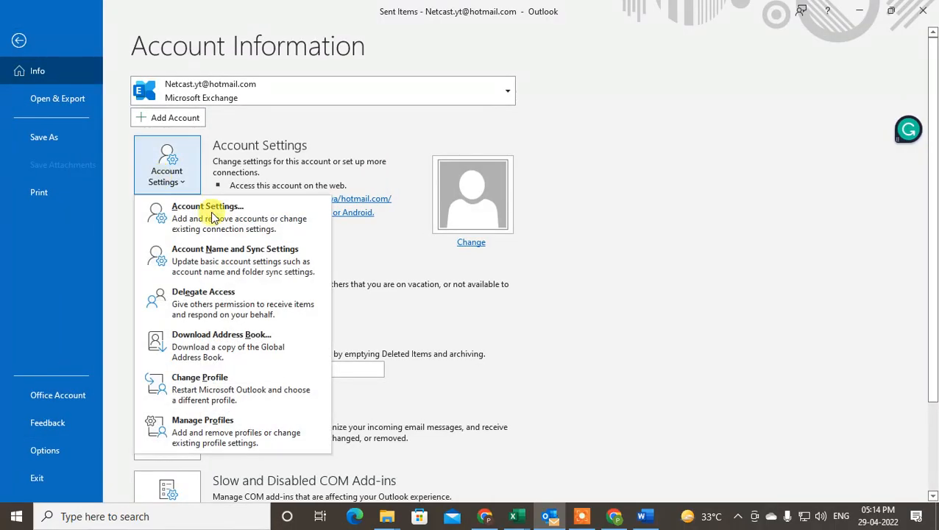
click(235, 228)
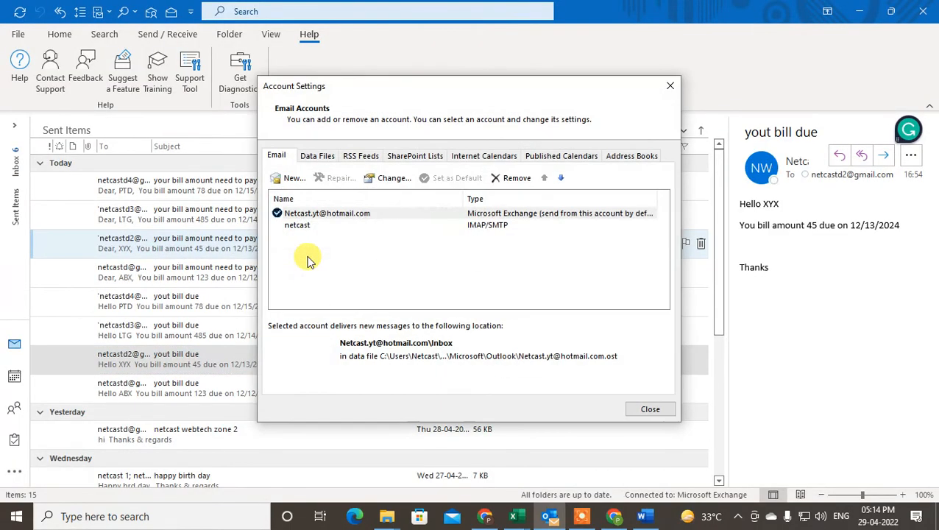
Compare the default Microsoft Exchange account with the IMAP/SMTP account, and close the account settings
click(300, 226)
click(317, 214)
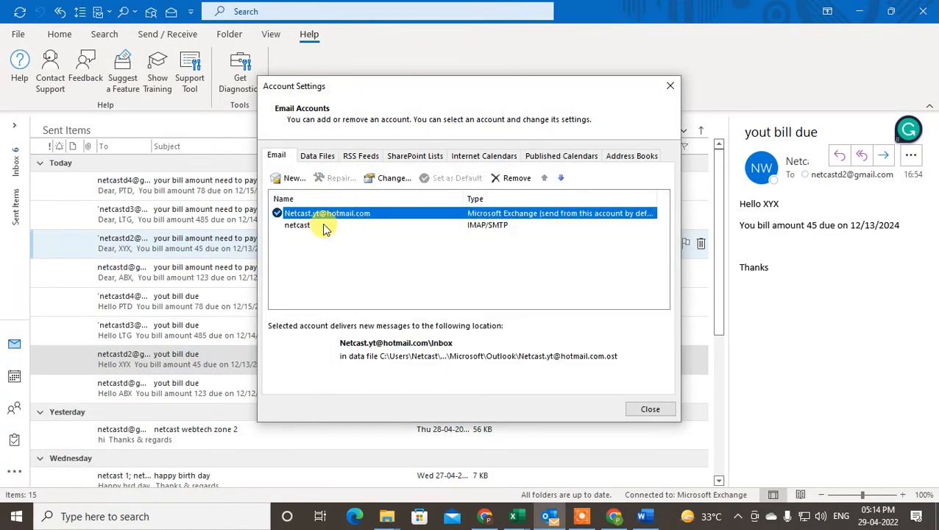
click(325, 225)
click(319, 215)
click(310, 226)
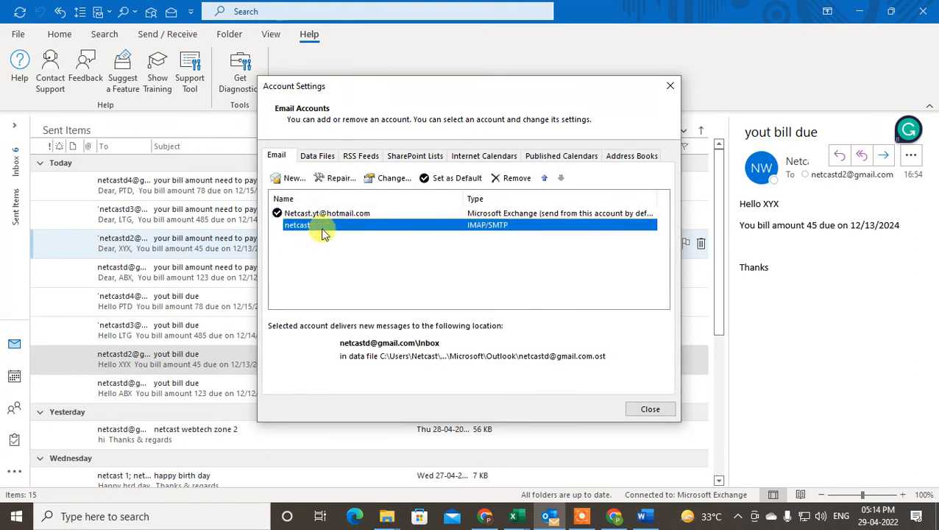
click(339, 214)
click(314, 224)
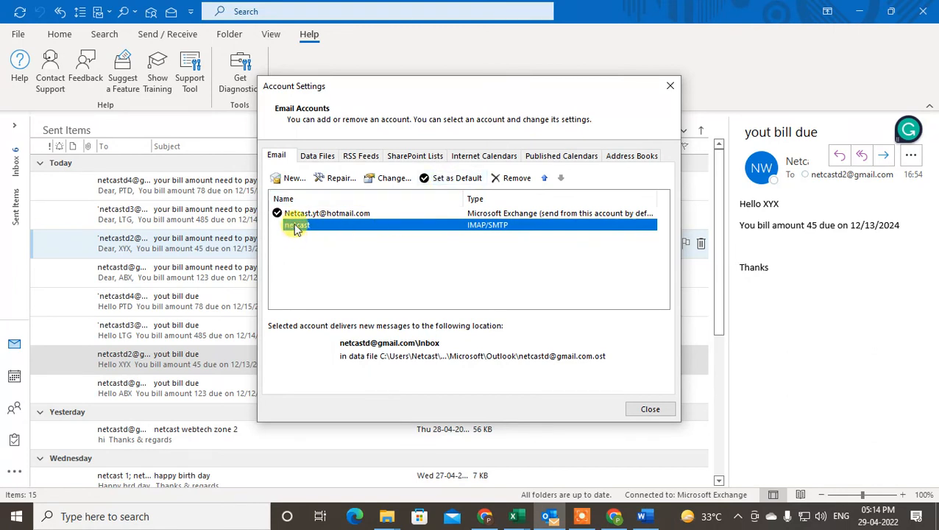
key(Escape)
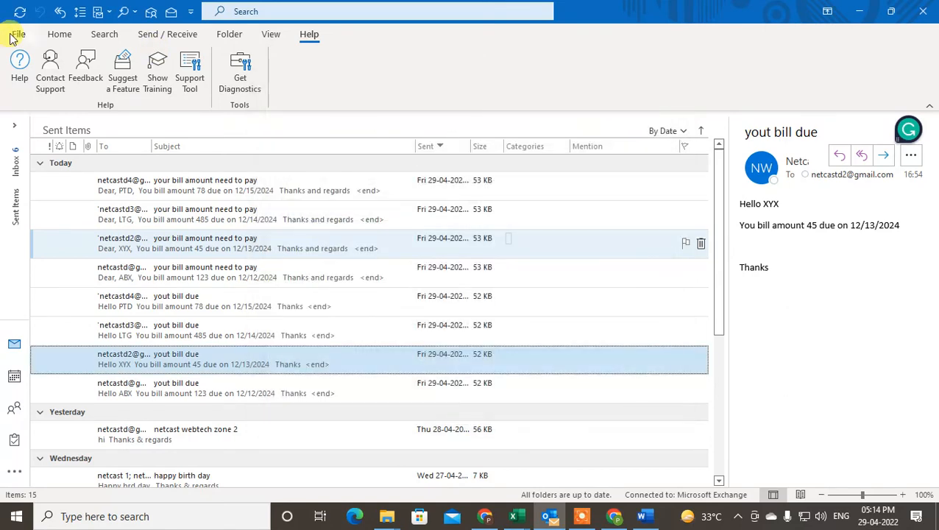
Try enabling "Always use the default account when composing new messages" in the mail options, and cancel the options
click(19, 35)
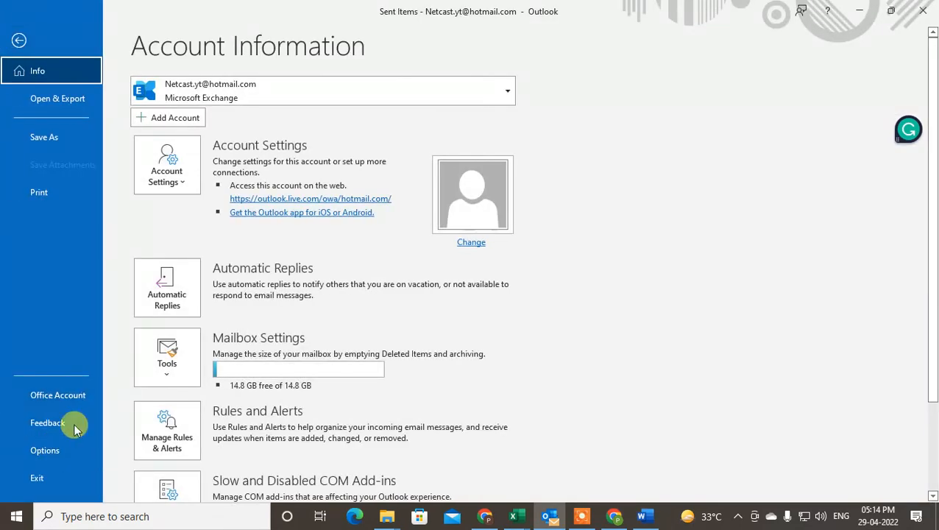
click(33, 449)
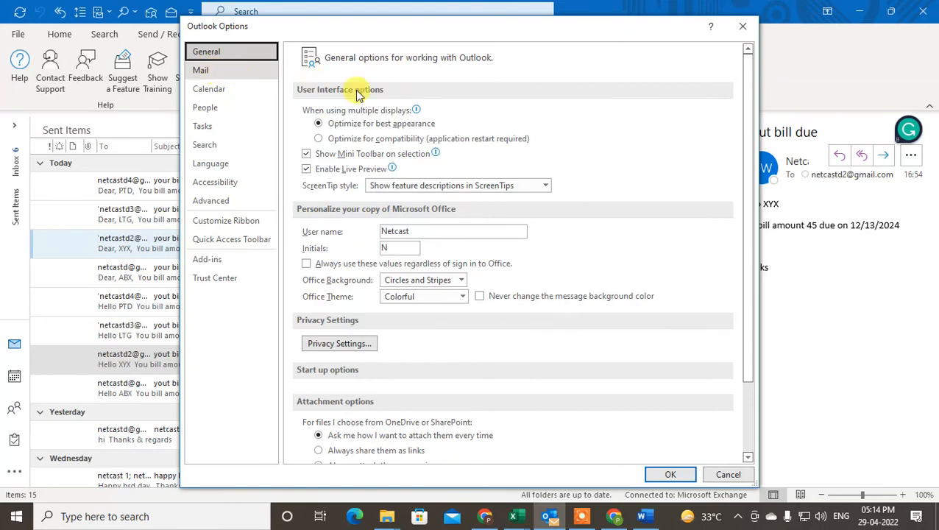
scroll(536, 209, down, 5)
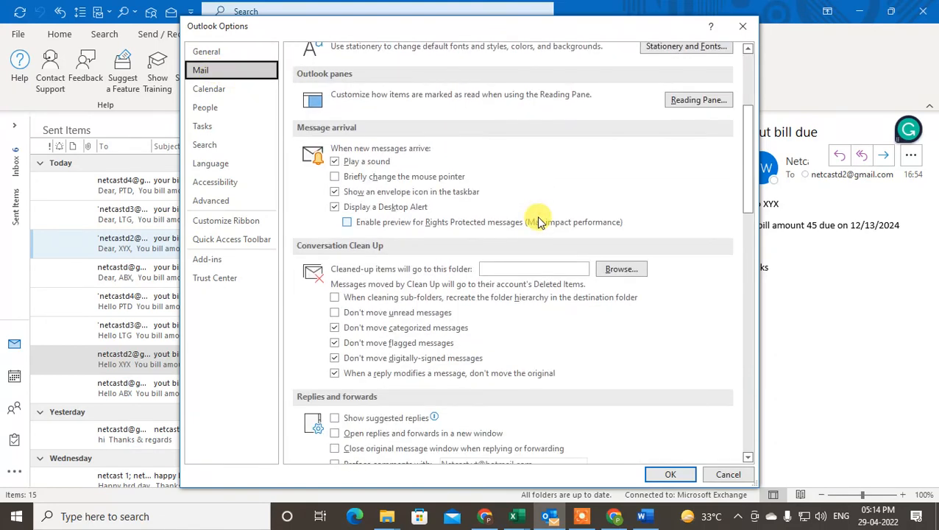
scroll(538, 221, down, 5)
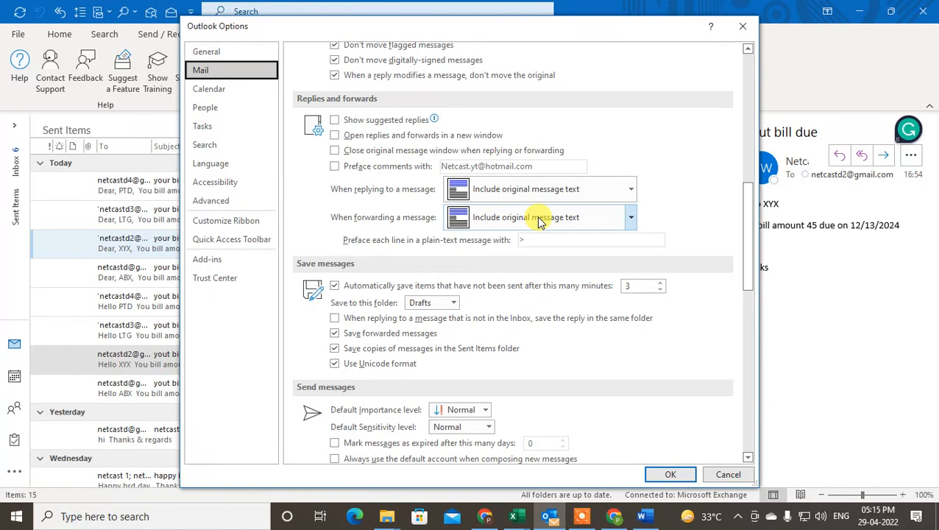
scroll(539, 223, down, 3)
scroll(538, 223, down, 2)
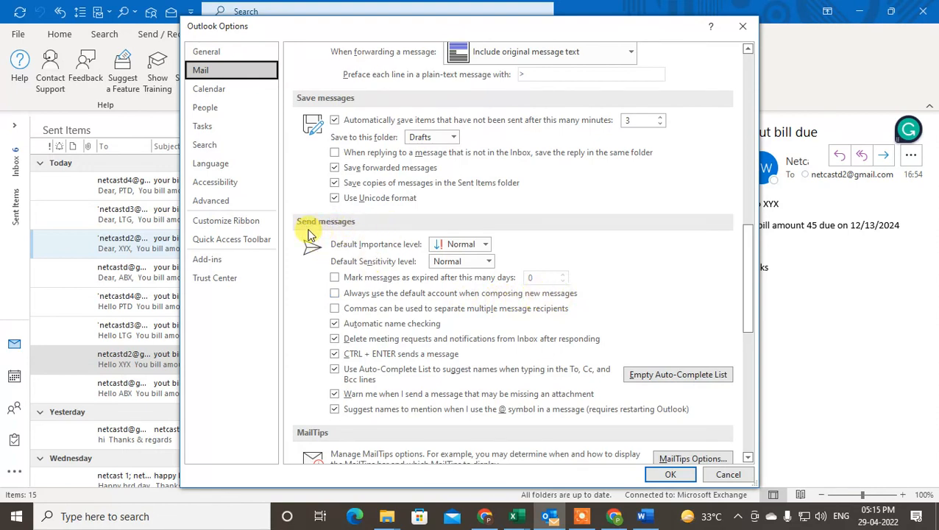
click(335, 293)
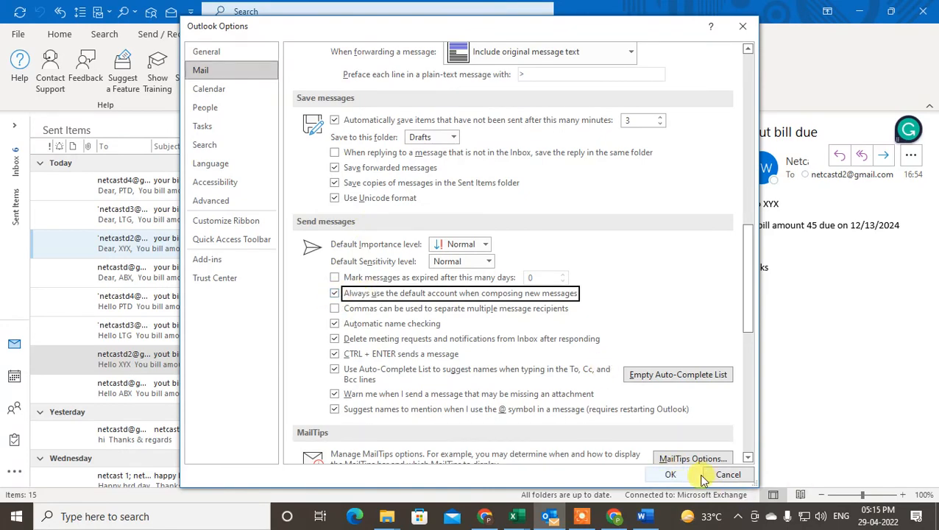
click(727, 477)
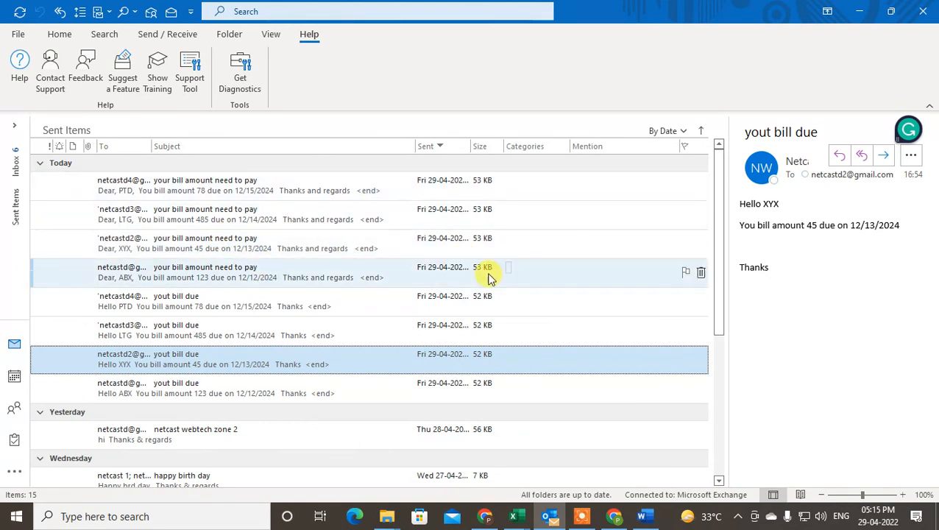
Minimize all open windows to show the desktop
key(super+d)
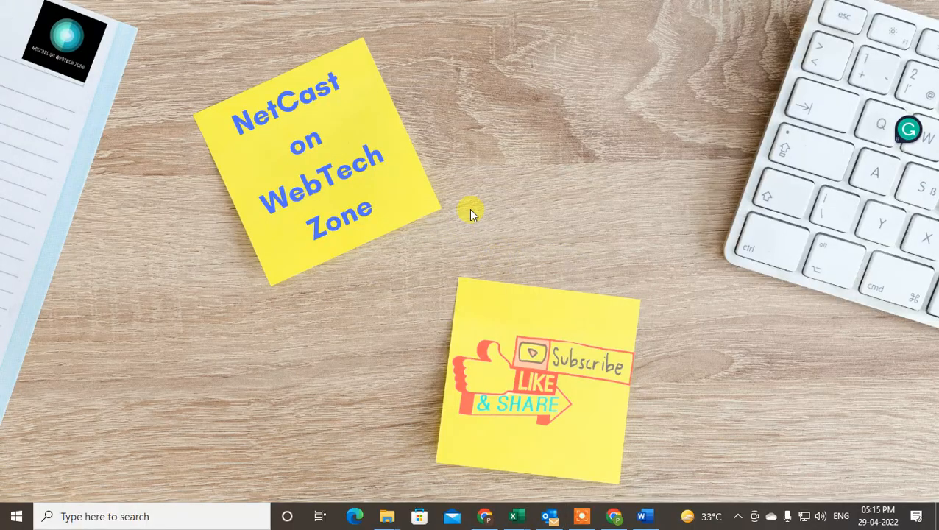